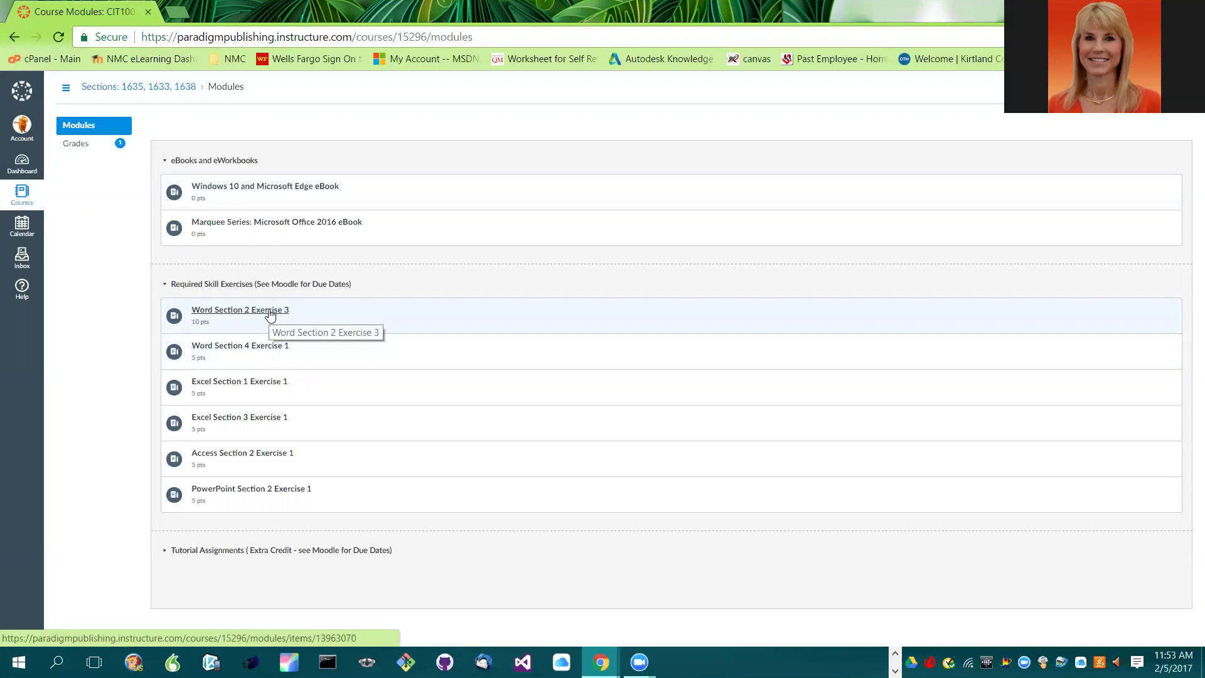
Start a new attempt at Word Section 2 Exercise 3 and open the downloaded Project.sgjs file.
click(269, 312)
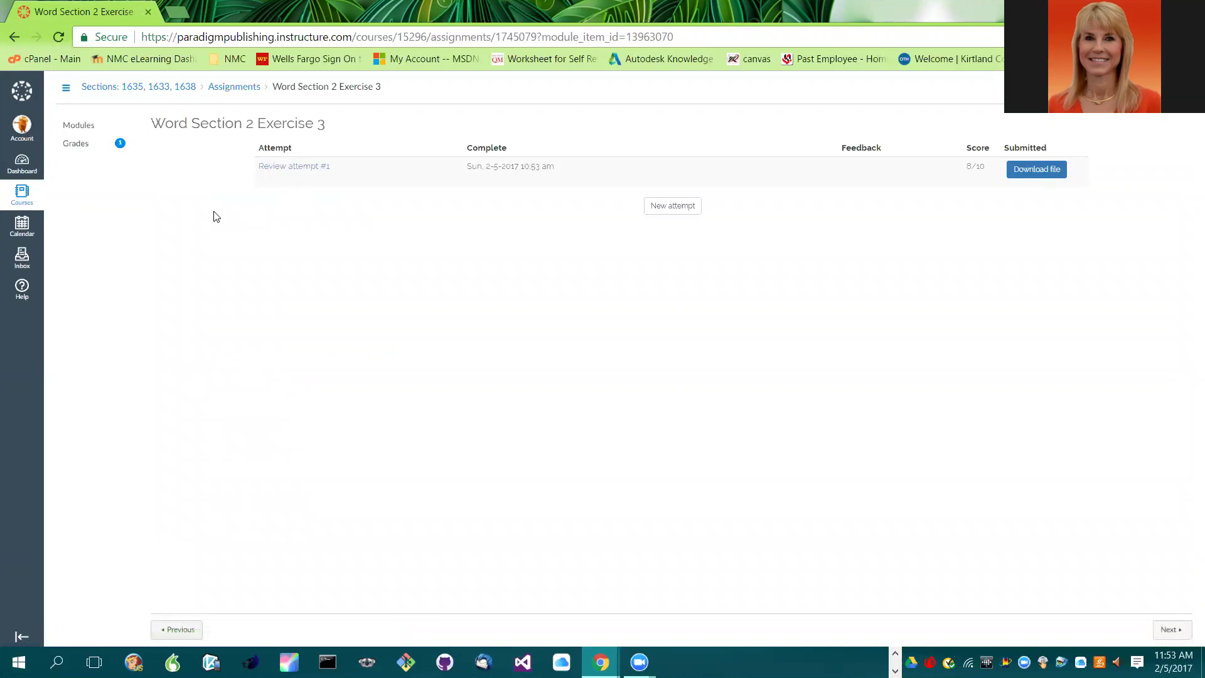
click(672, 206)
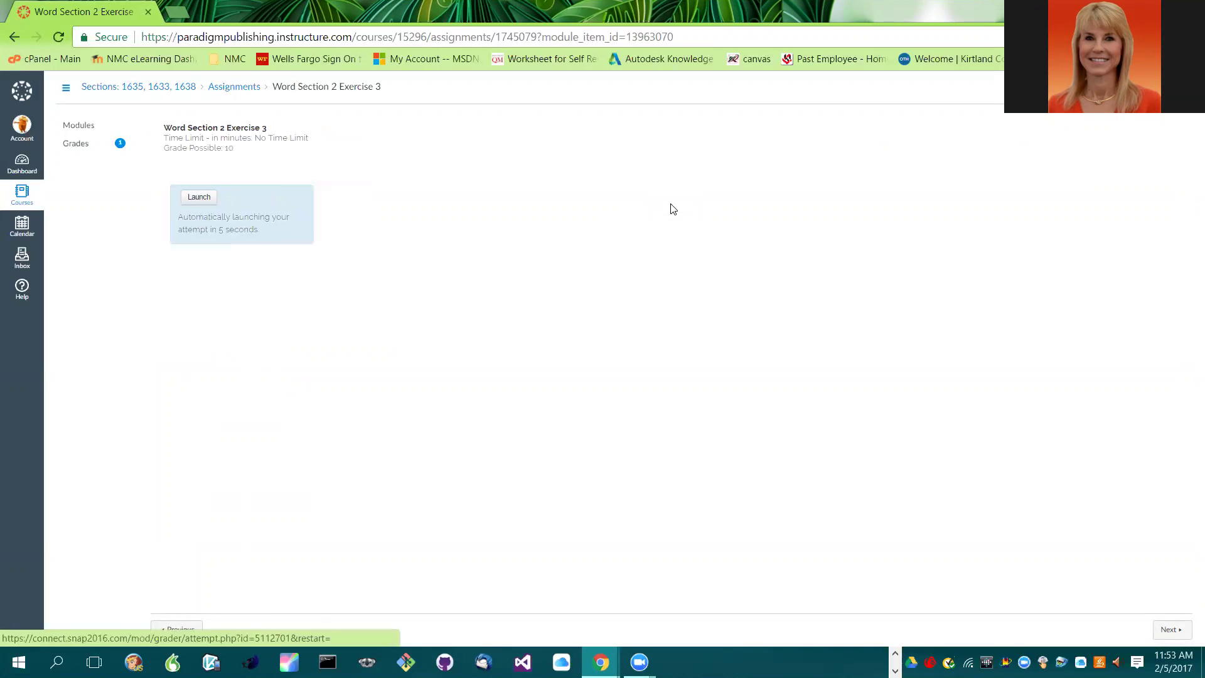
click(188, 198)
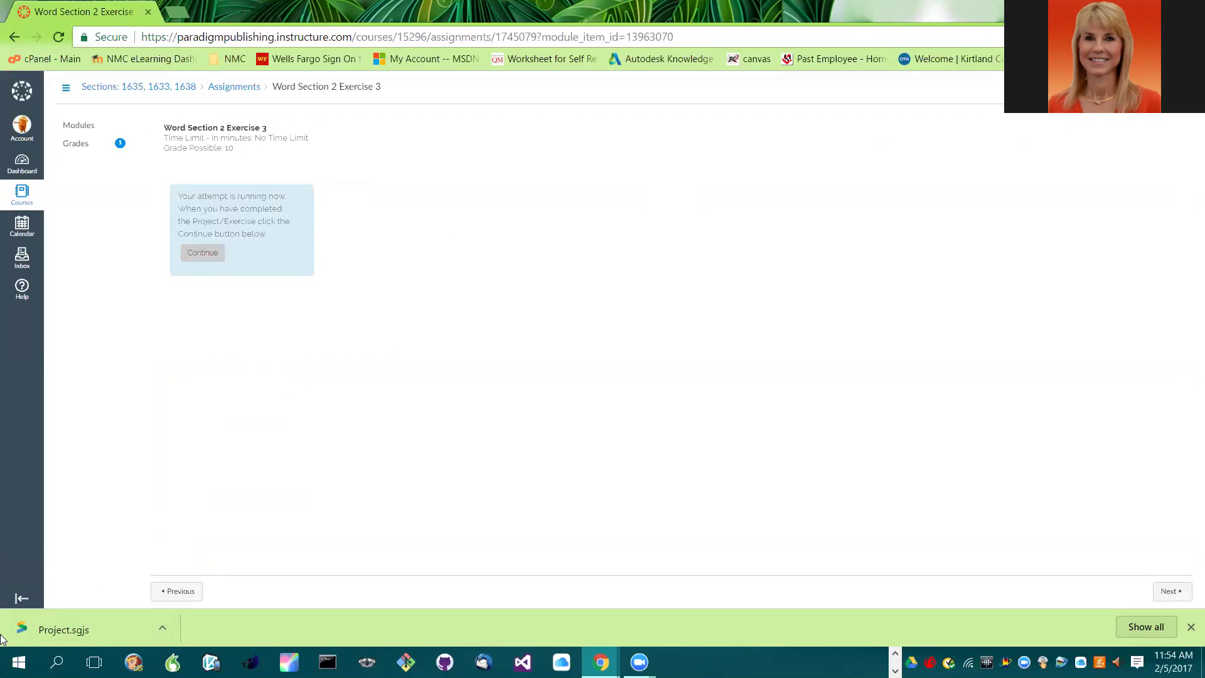
click(38, 628)
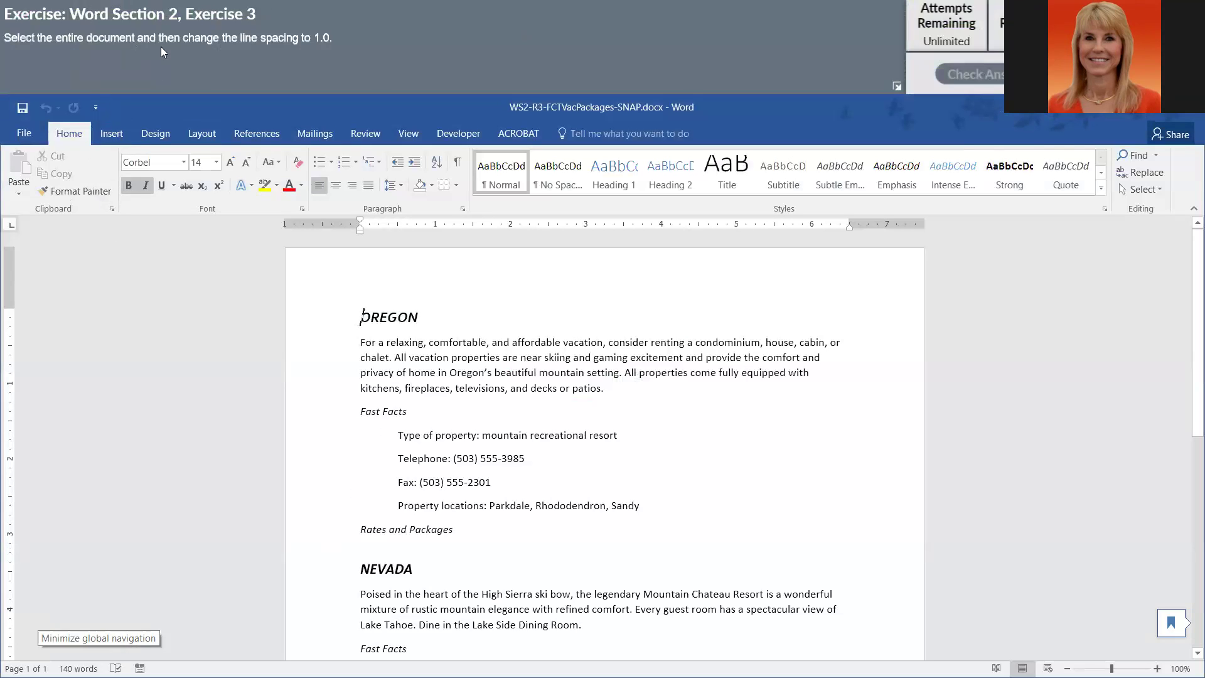
Select the whole vacation-packages document and set its line spacing to 1.0.
click(1146, 194)
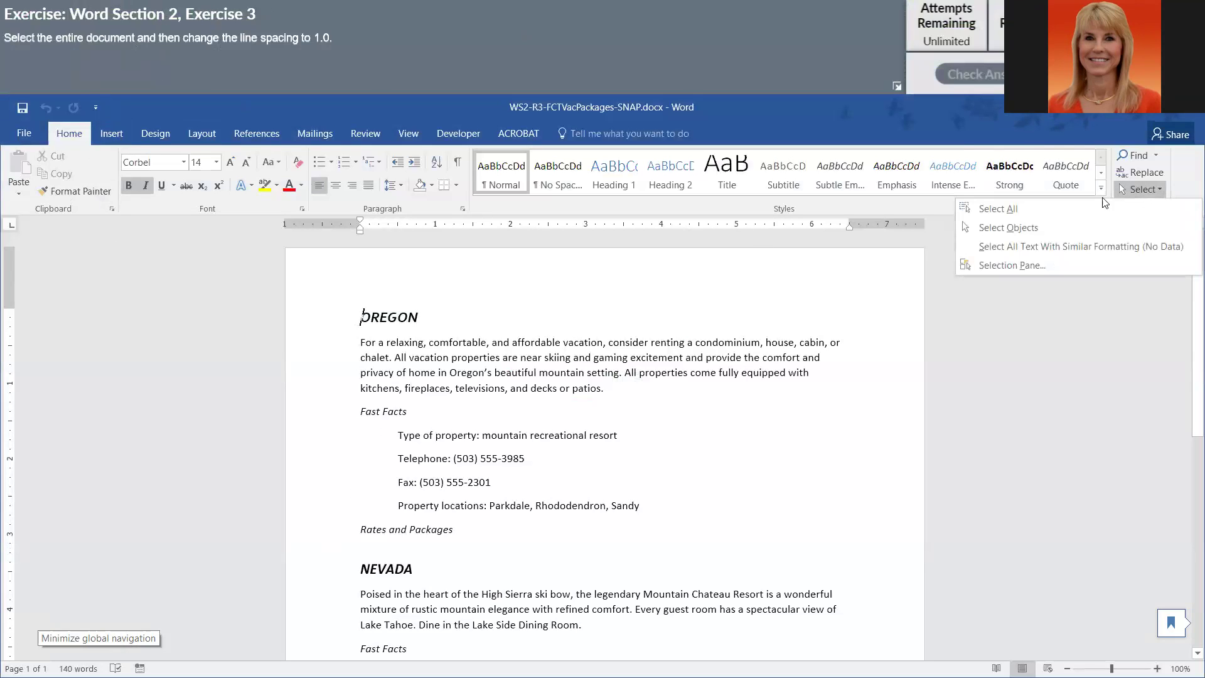
click(701, 344)
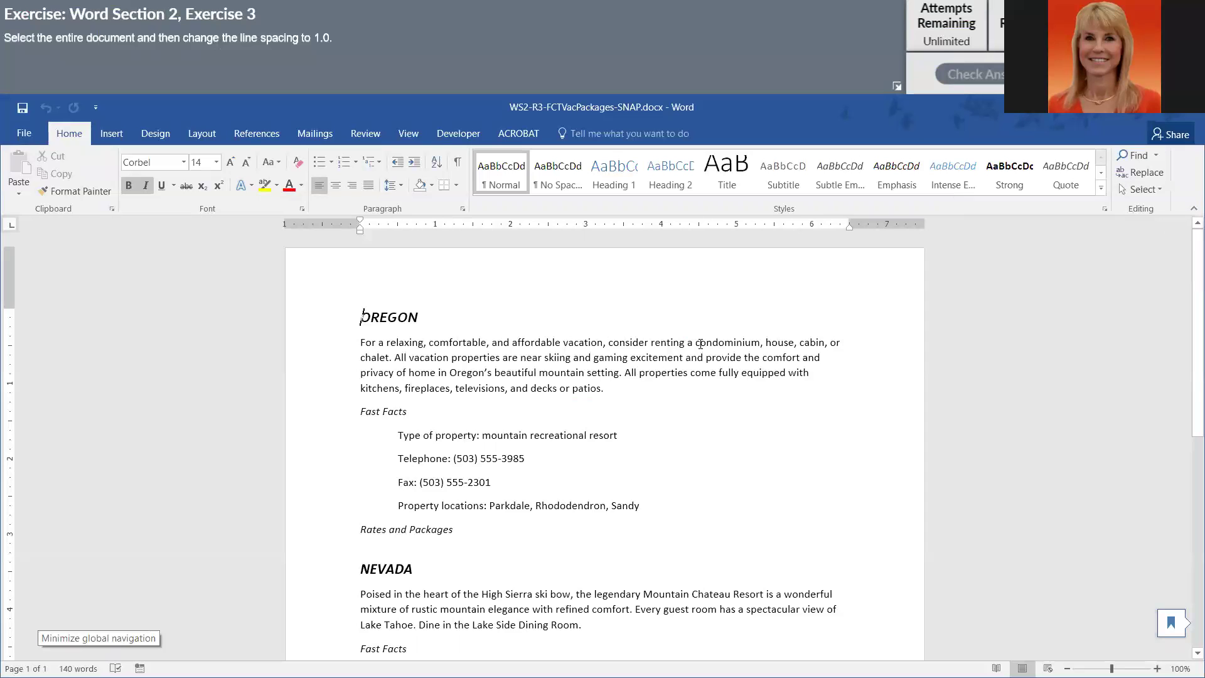
key(ctrl+a)
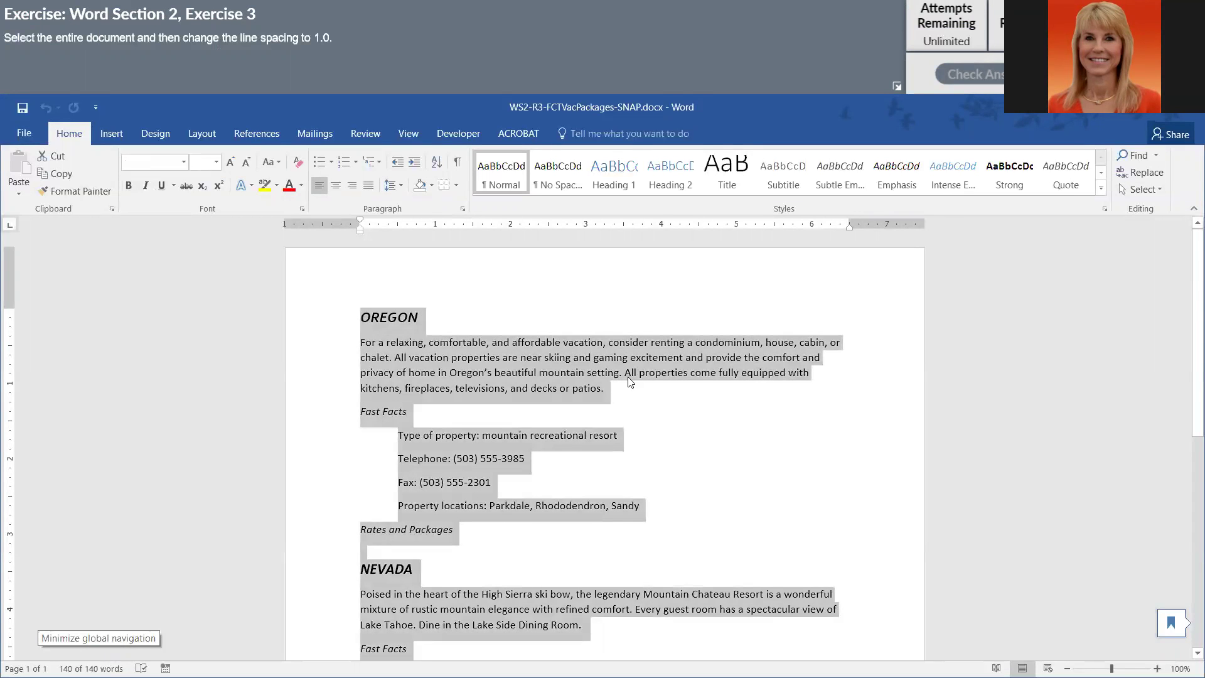
click(399, 188)
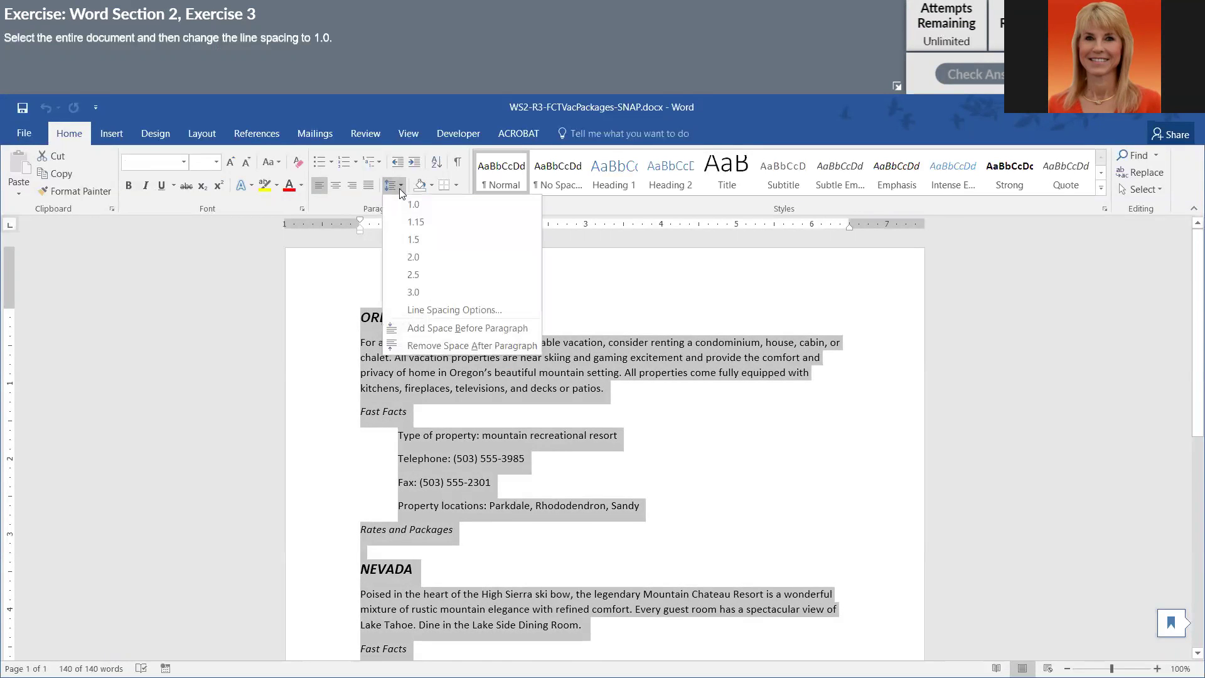
click(399, 206)
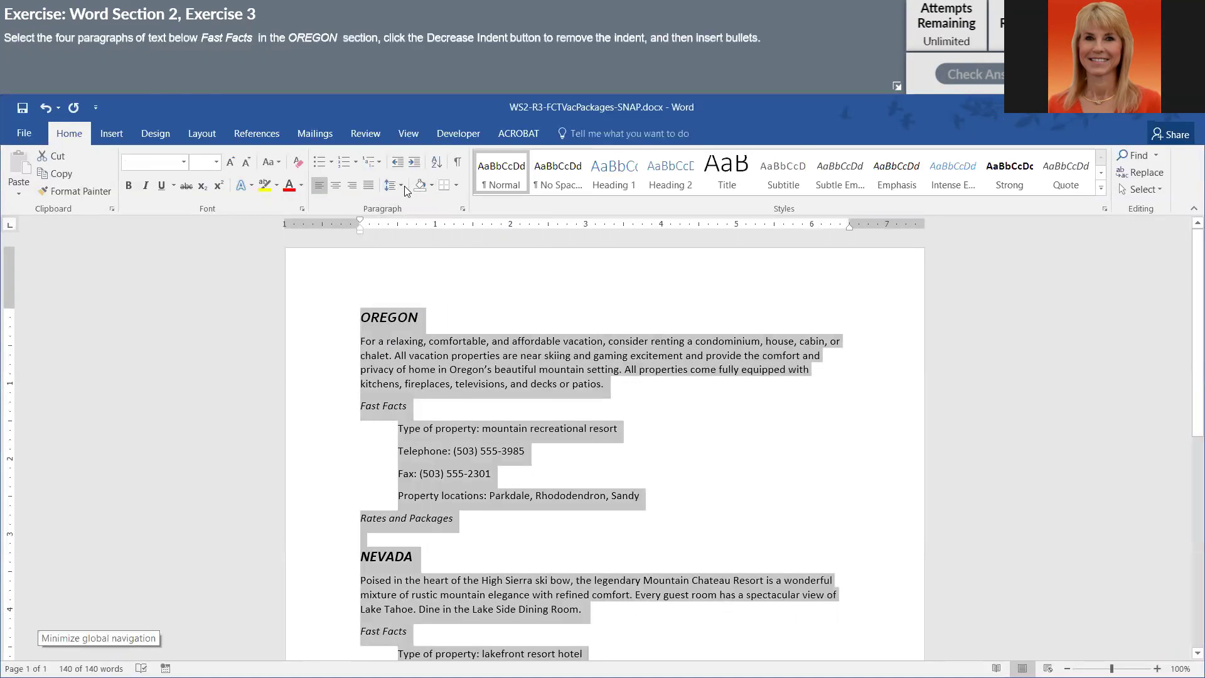
Remove the indent from OREGON's four Fast Facts lines and make them a bulleted list.
click(456, 431)
drag(394, 429, 671, 495)
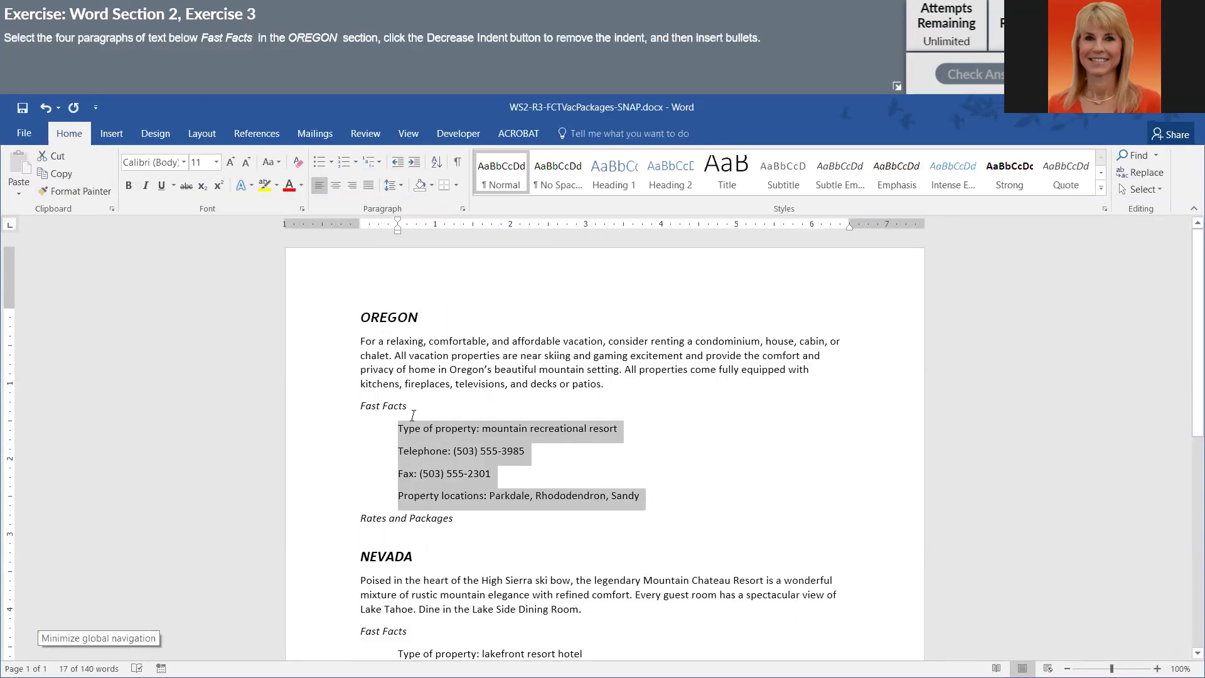
click(399, 164)
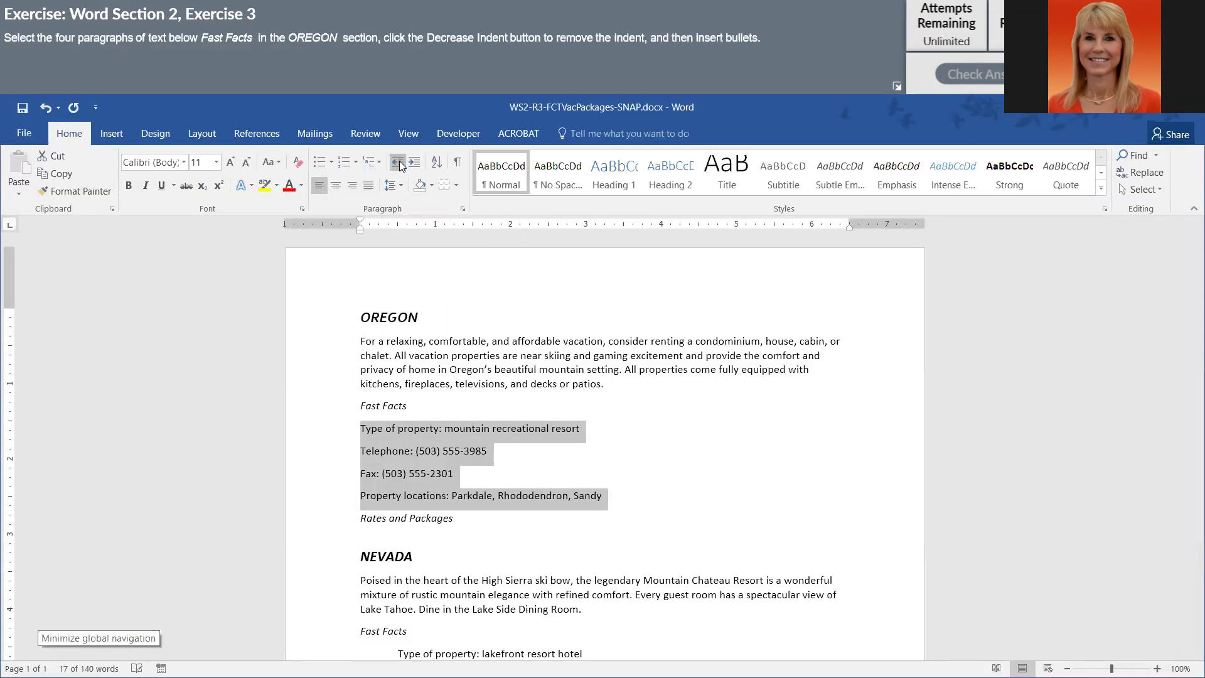
click(320, 162)
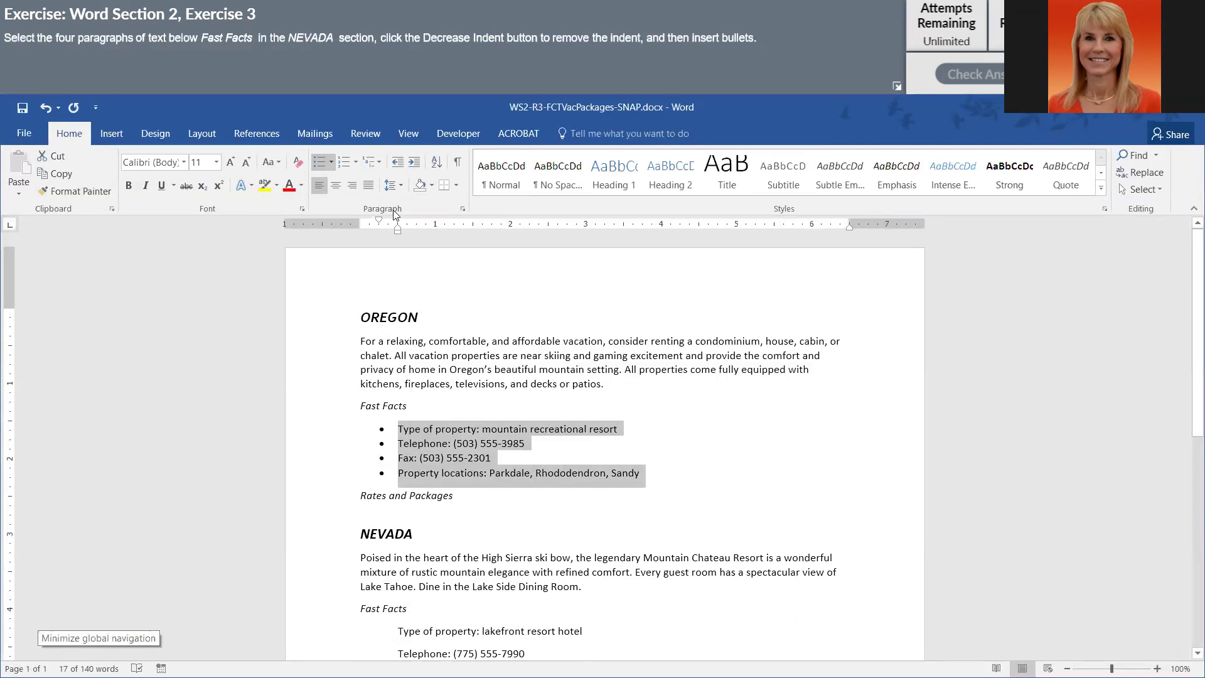
Remove the indent from NEVADA's four Fast Facts lines and make them a bulleted list.
scroll(353, 436, down, 3)
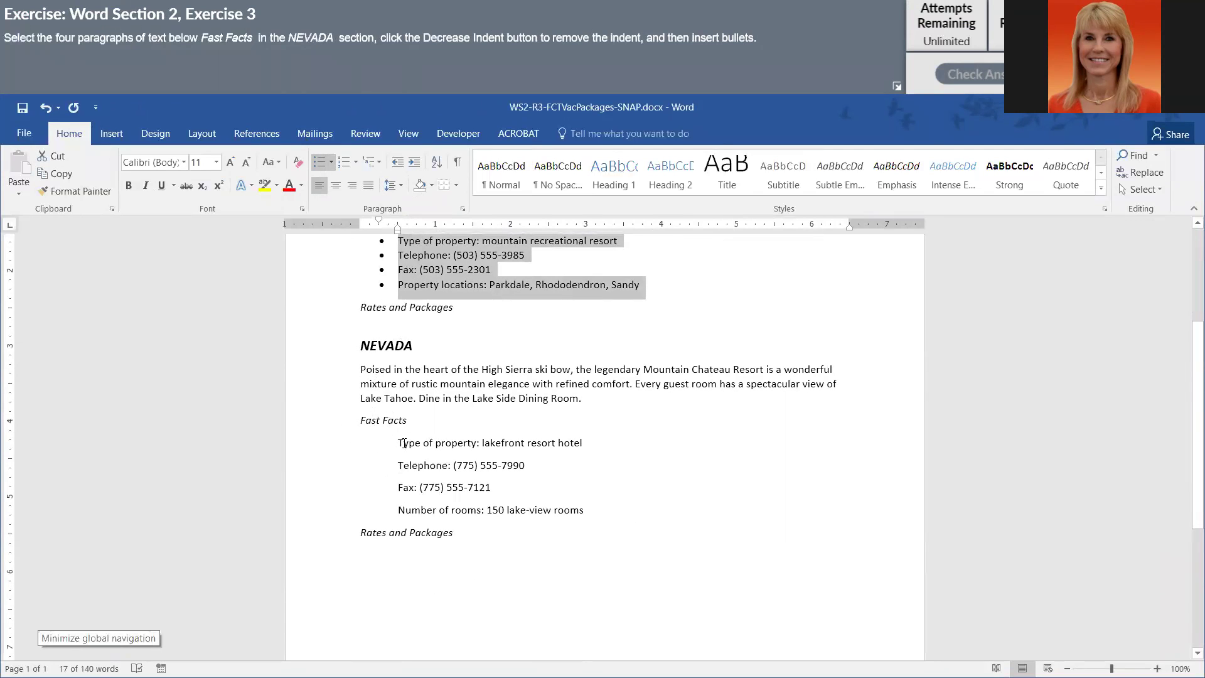
drag(399, 443, 589, 512)
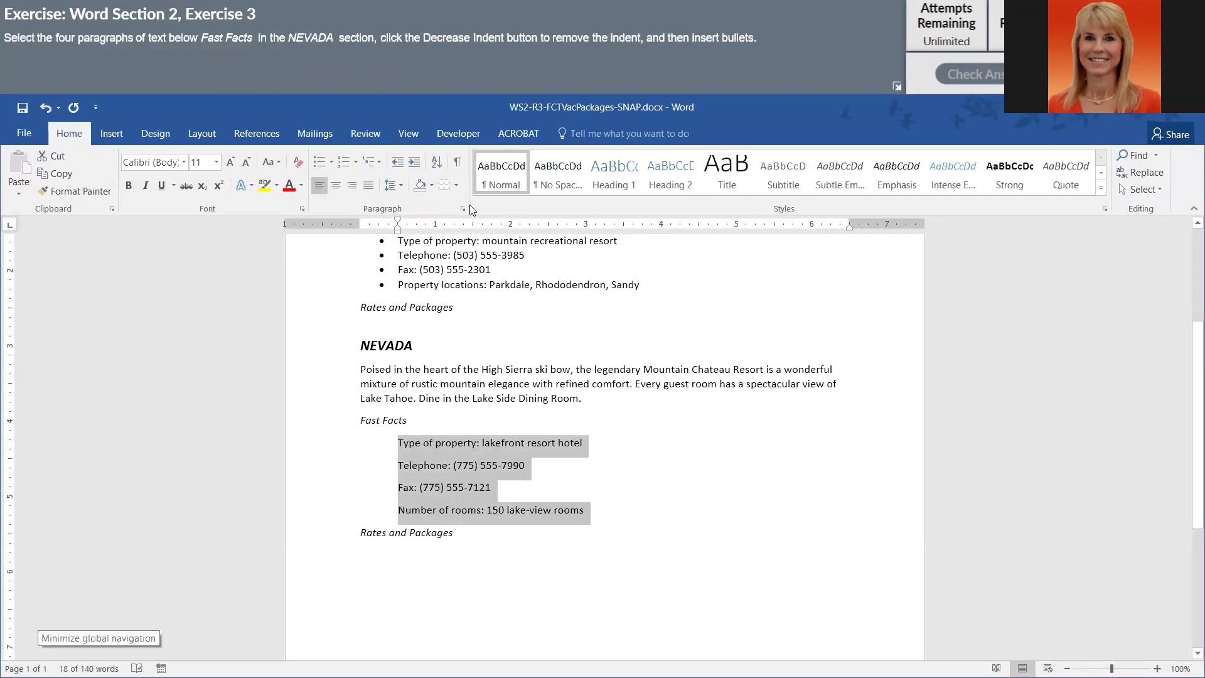
click(400, 161)
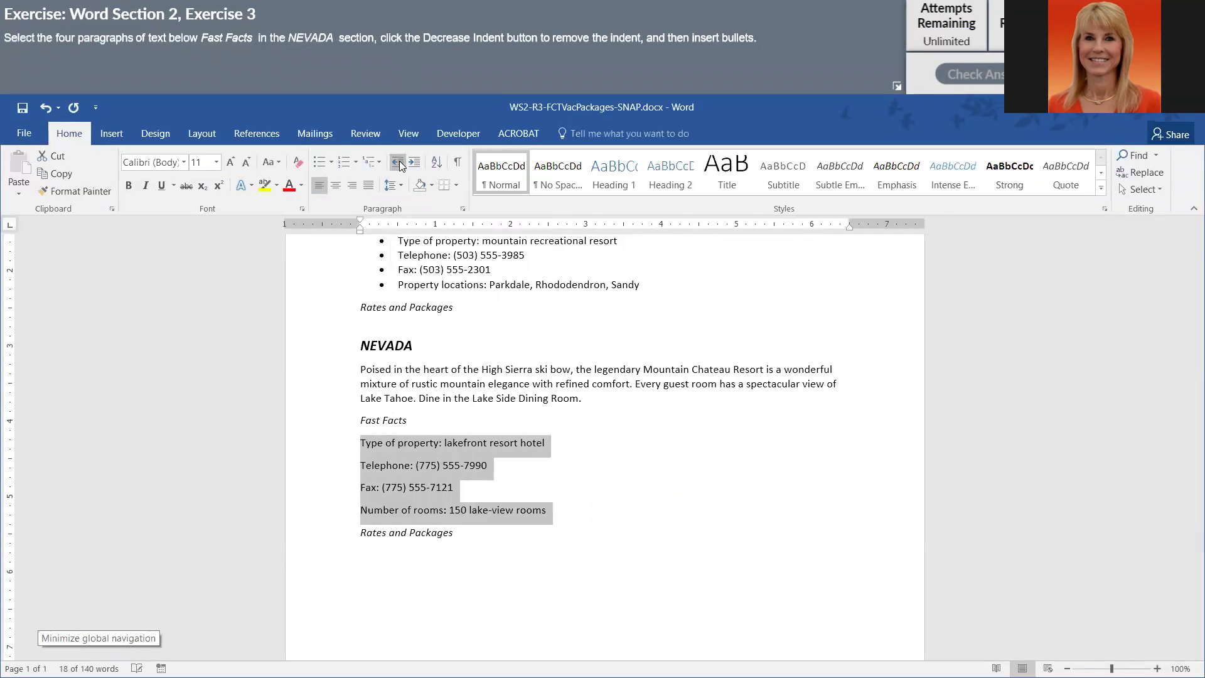
click(317, 160)
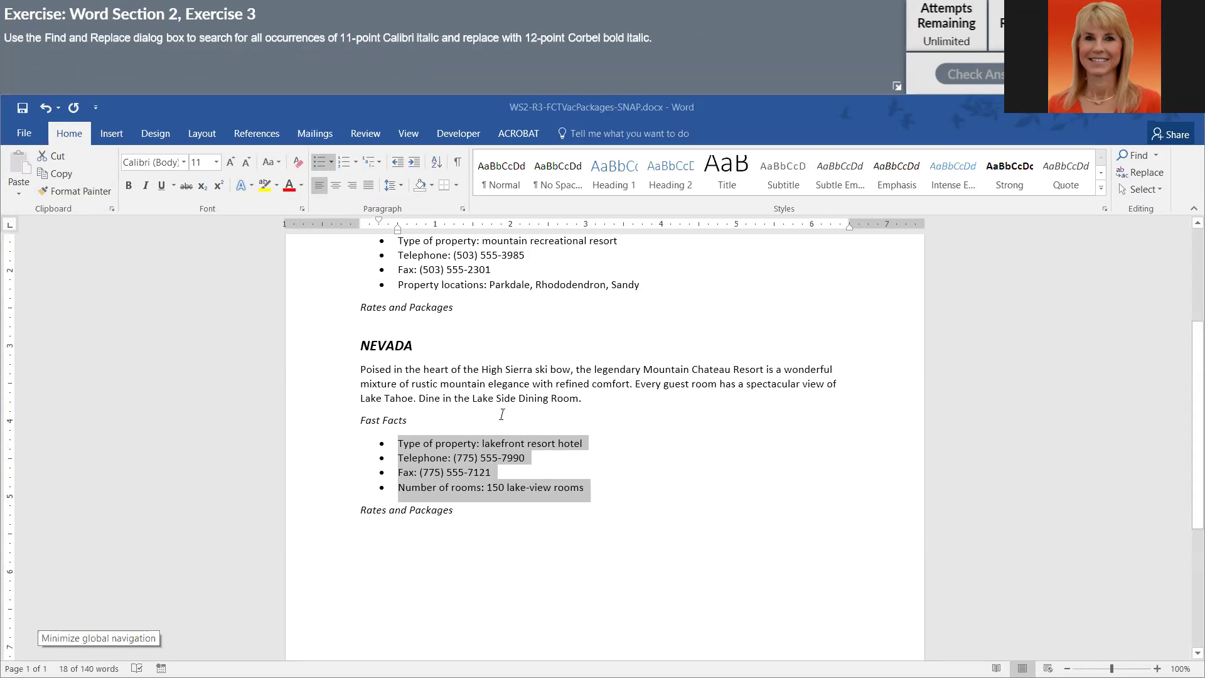
Return to the document start and open Find and Replace with the extra search options shown.
click(597, 382)
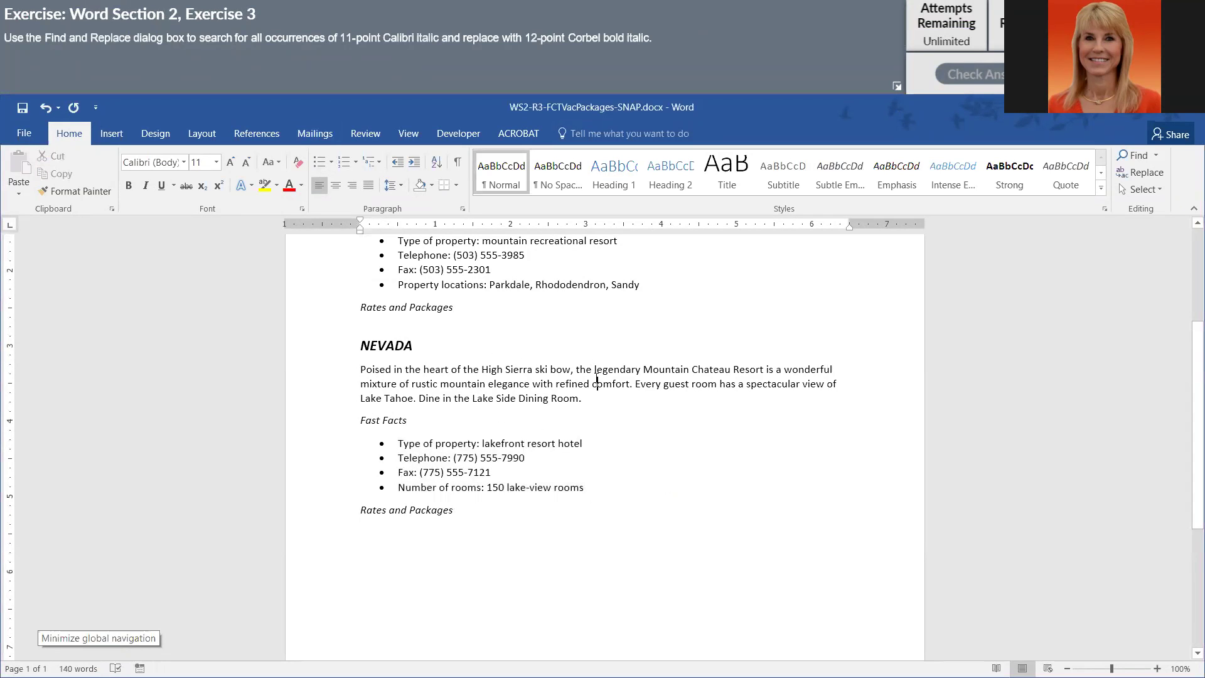
key(ctrl+Home)
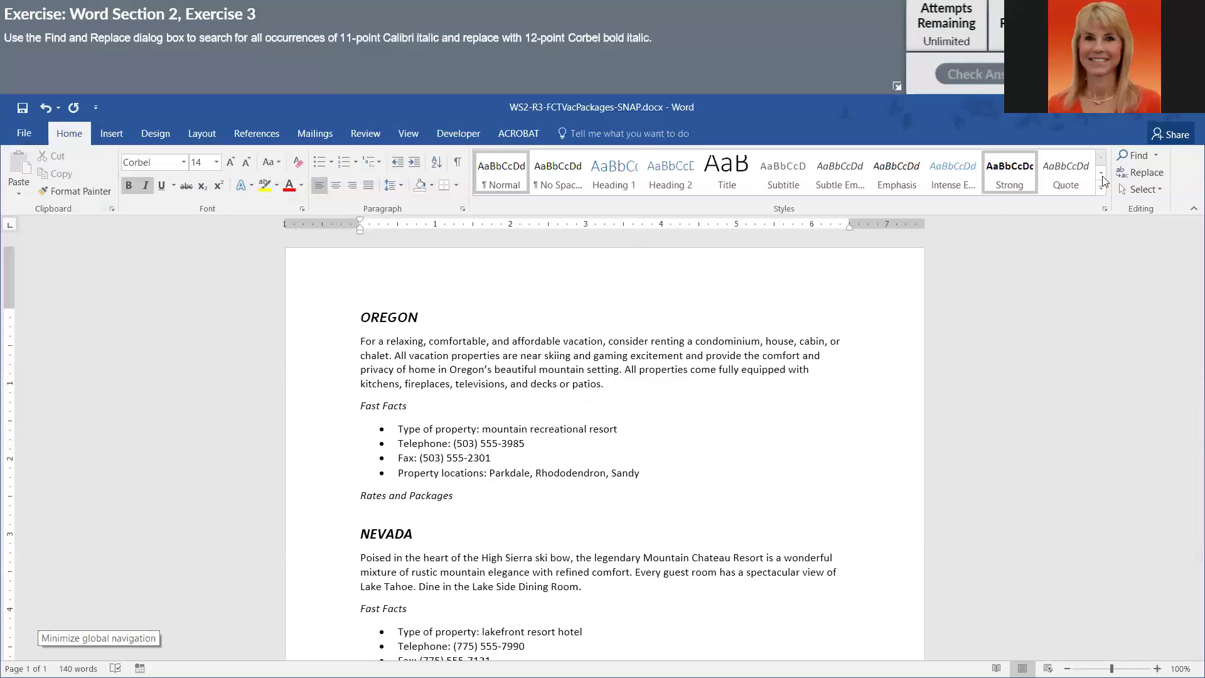
click(1125, 174)
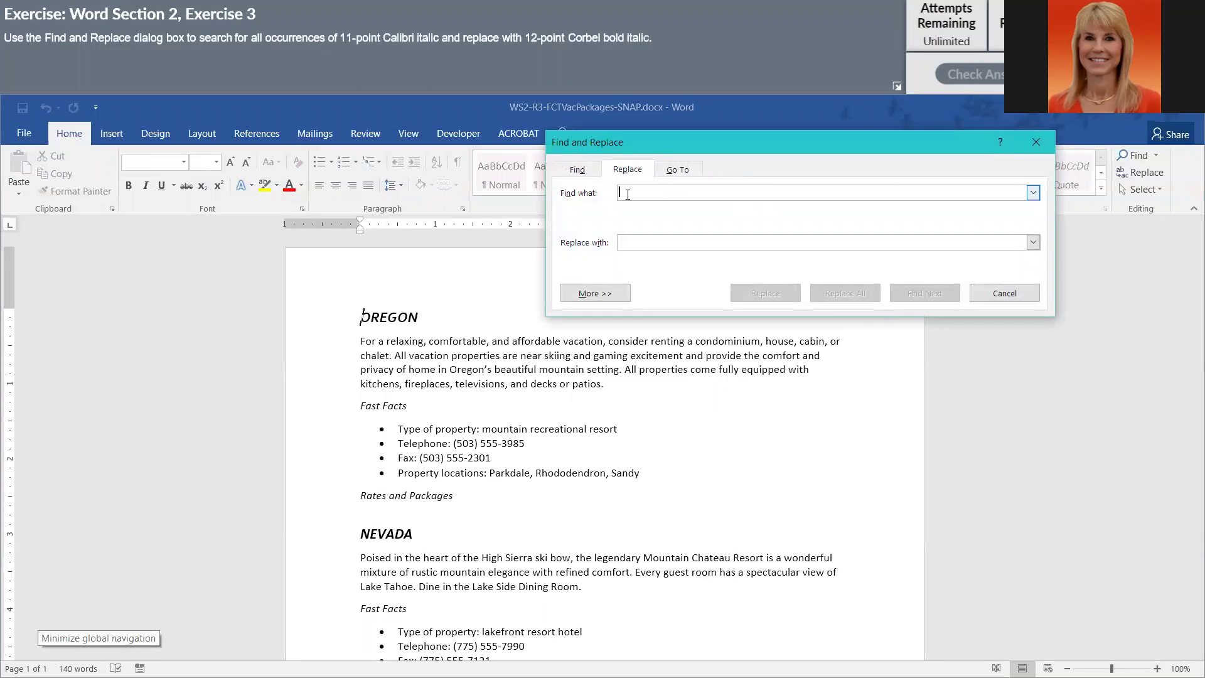
click(593, 295)
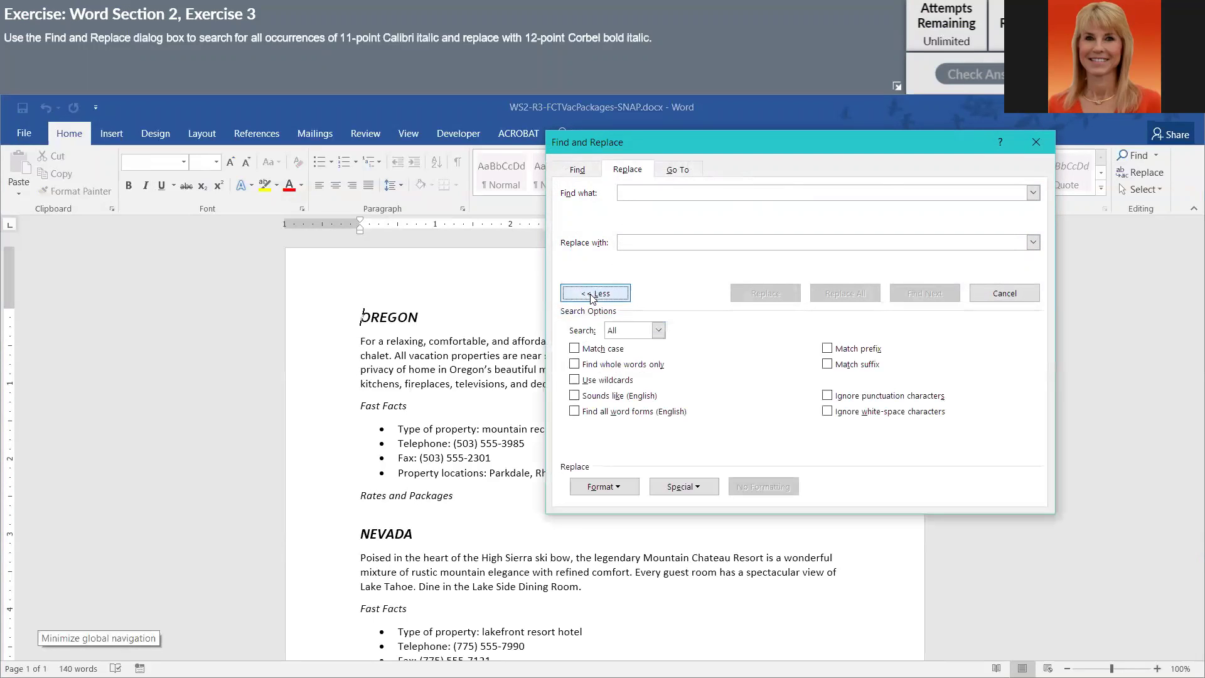
Set the Find what formatting to Calibri, Italic, 11 pt.
click(621, 488)
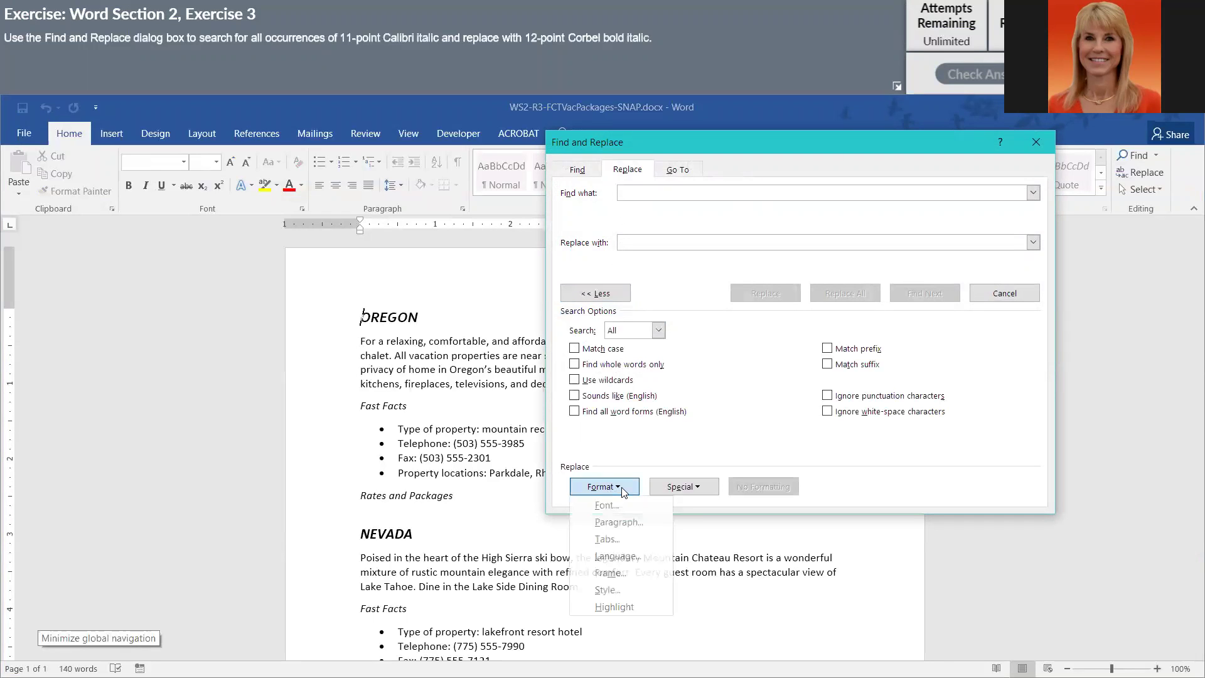
click(615, 504)
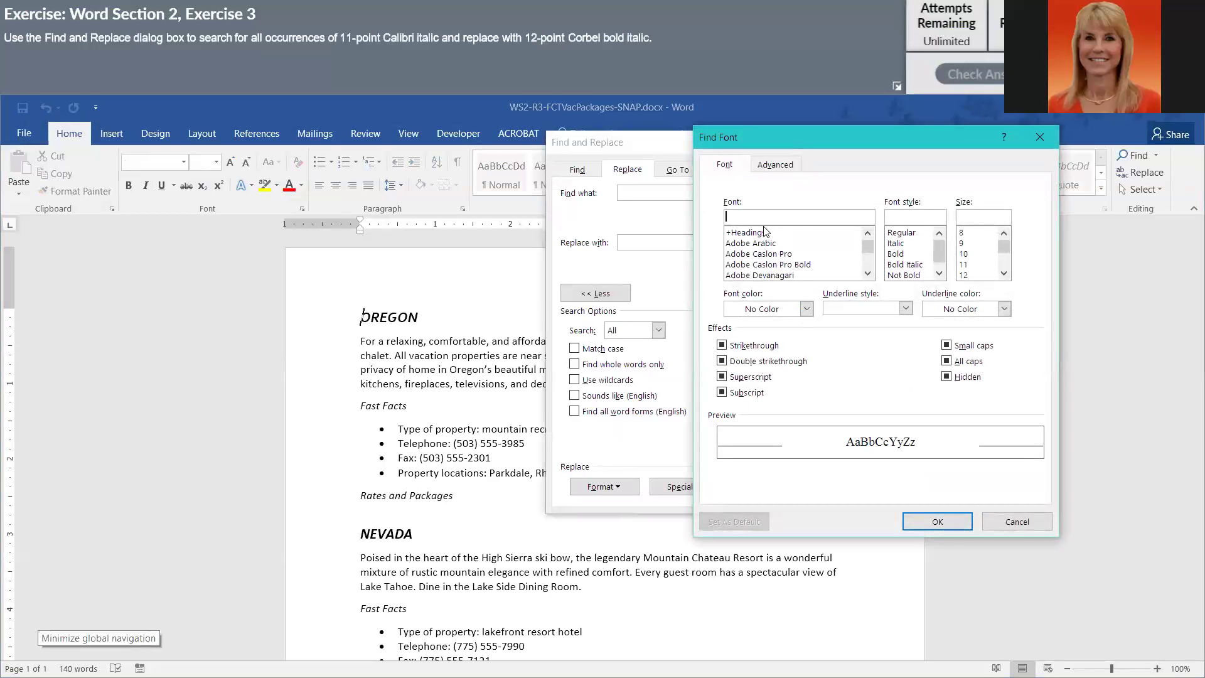
text(cal)
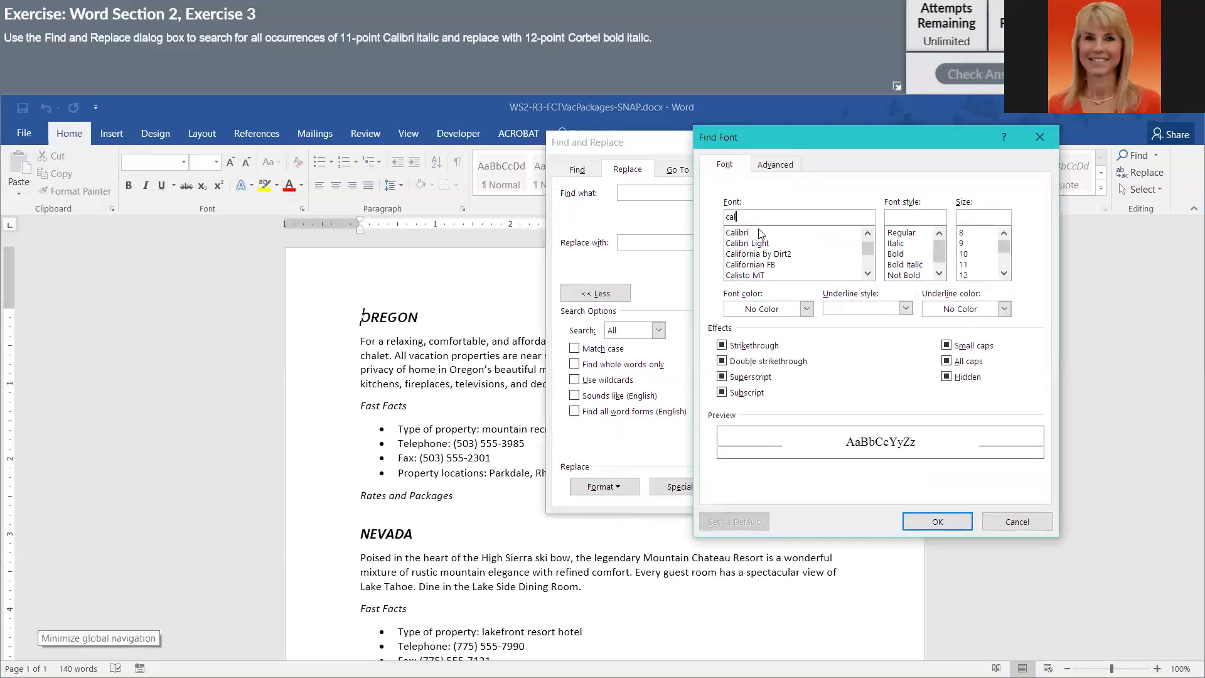
click(760, 233)
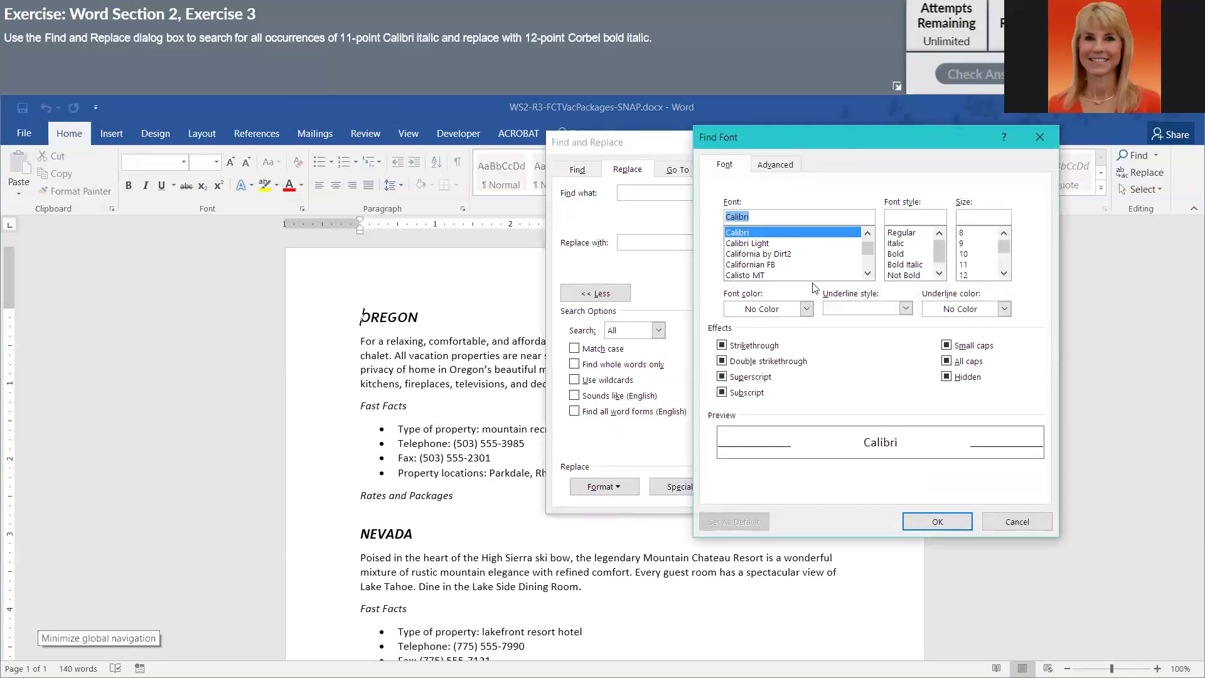
click(903, 245)
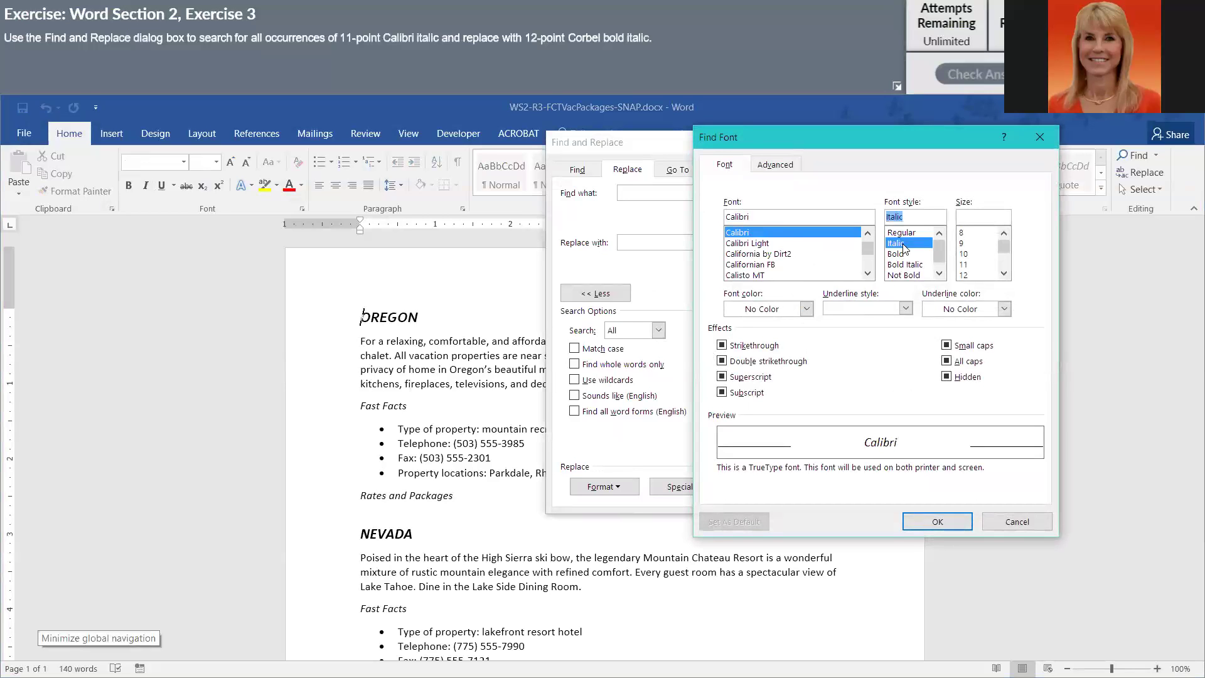
click(974, 263)
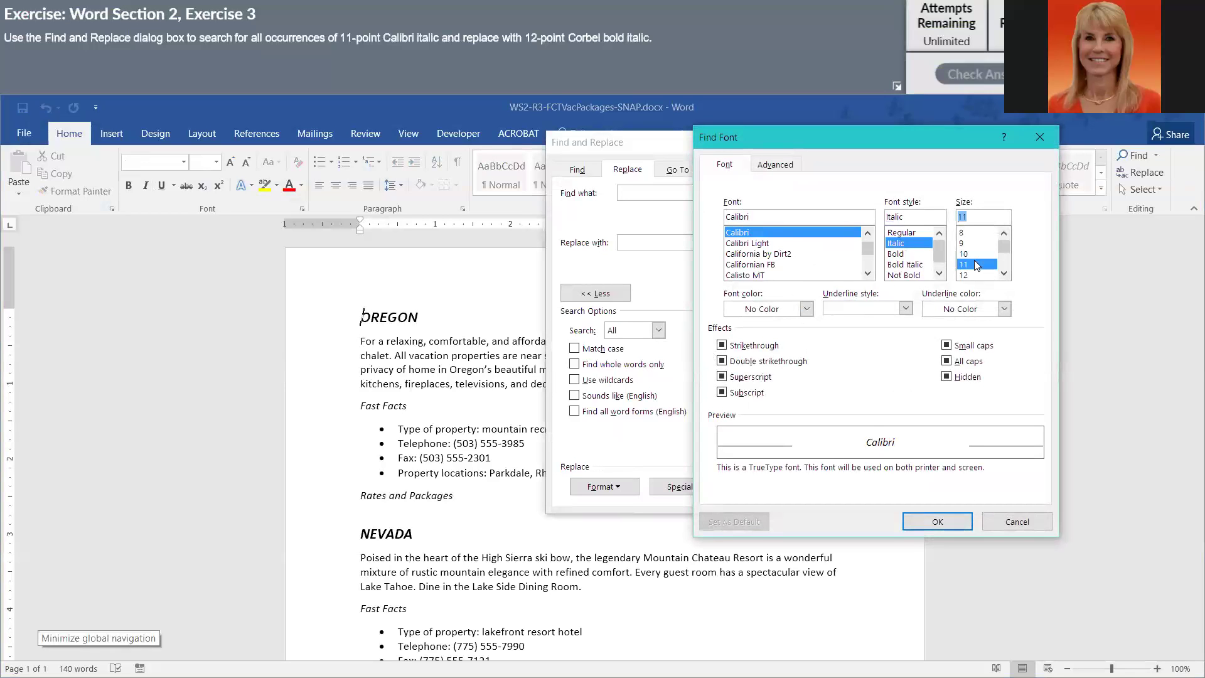
click(938, 521)
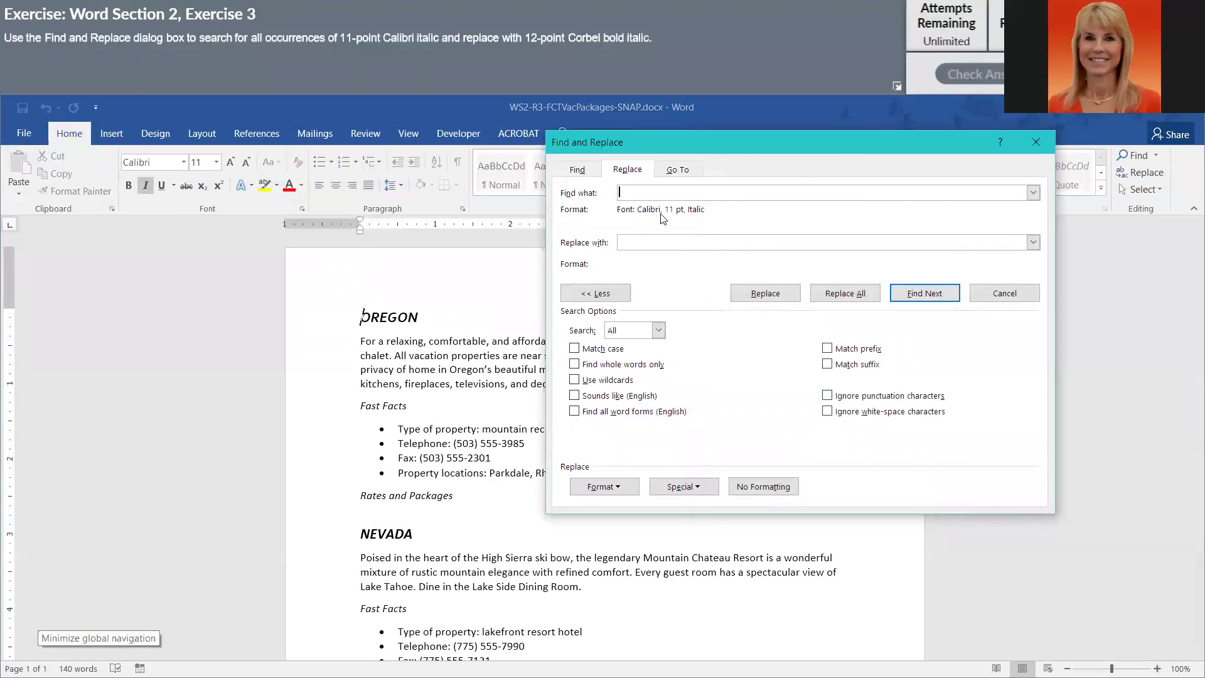
Set the Replace with formatting to Corbel, Bold Italic, 12 pt.
click(679, 241)
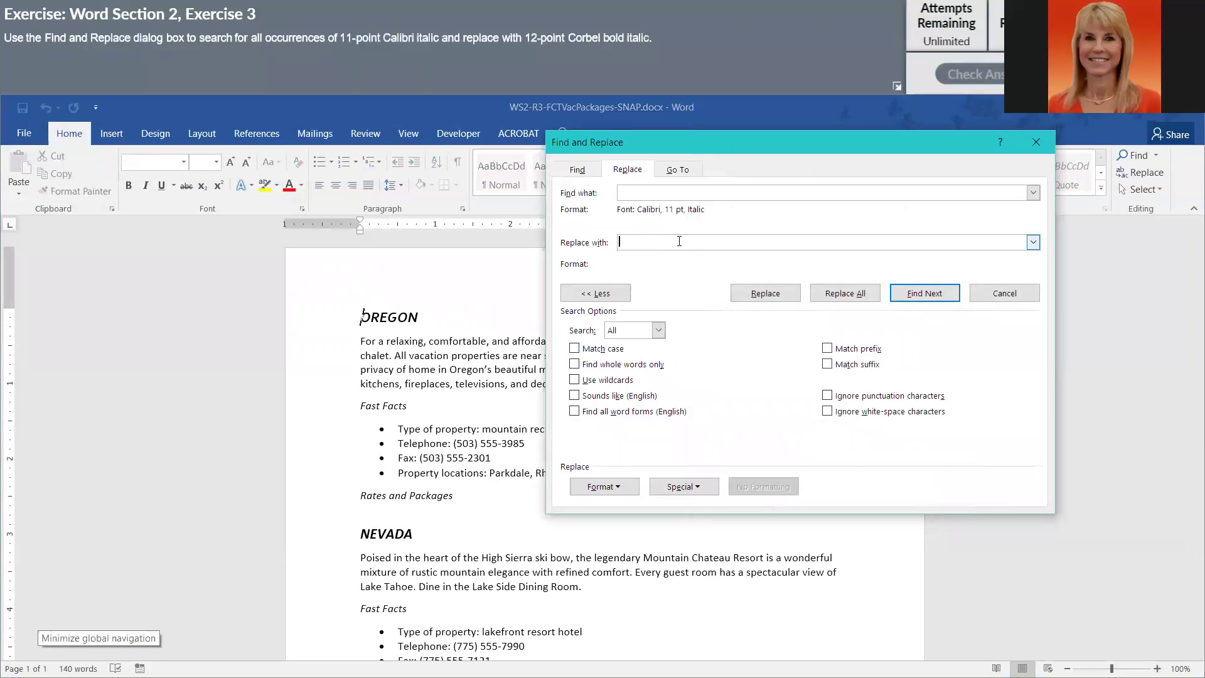
click(604, 487)
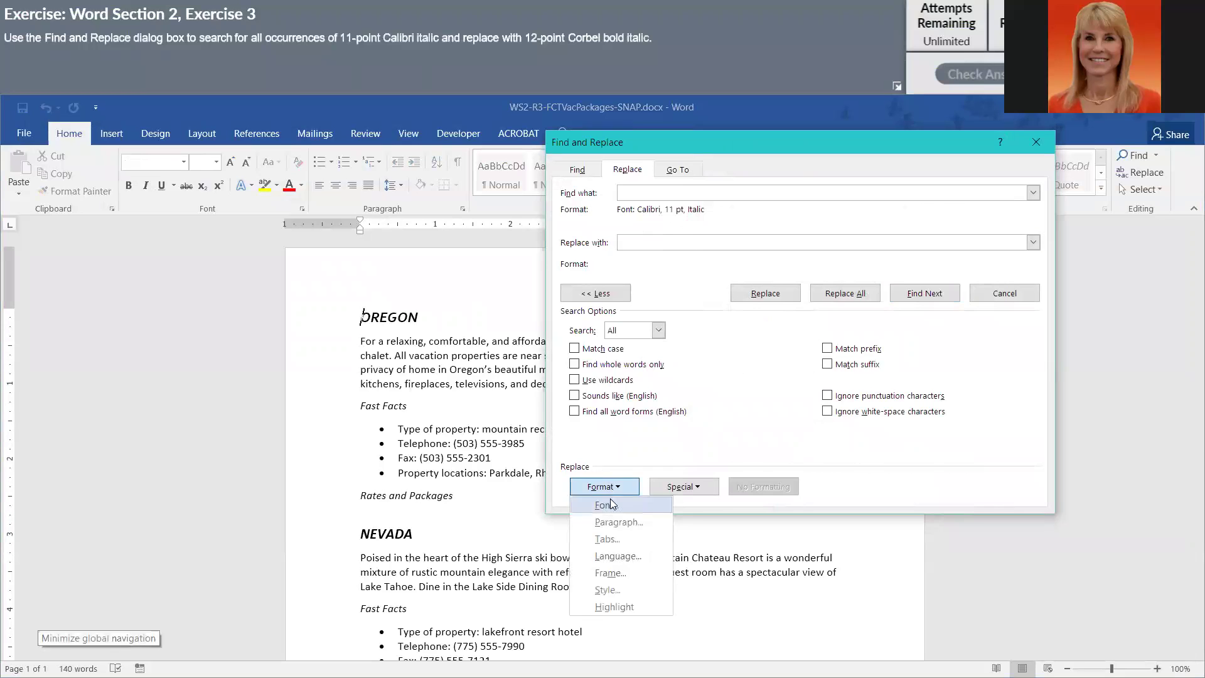
click(610, 505)
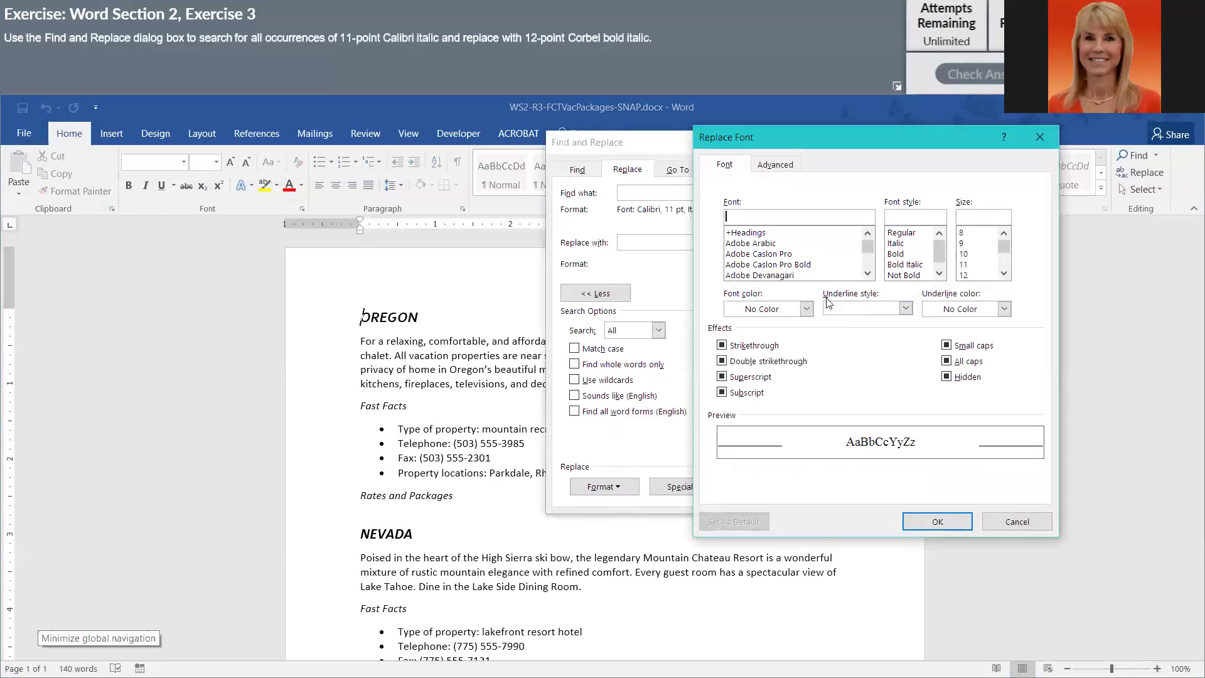
text(cor)
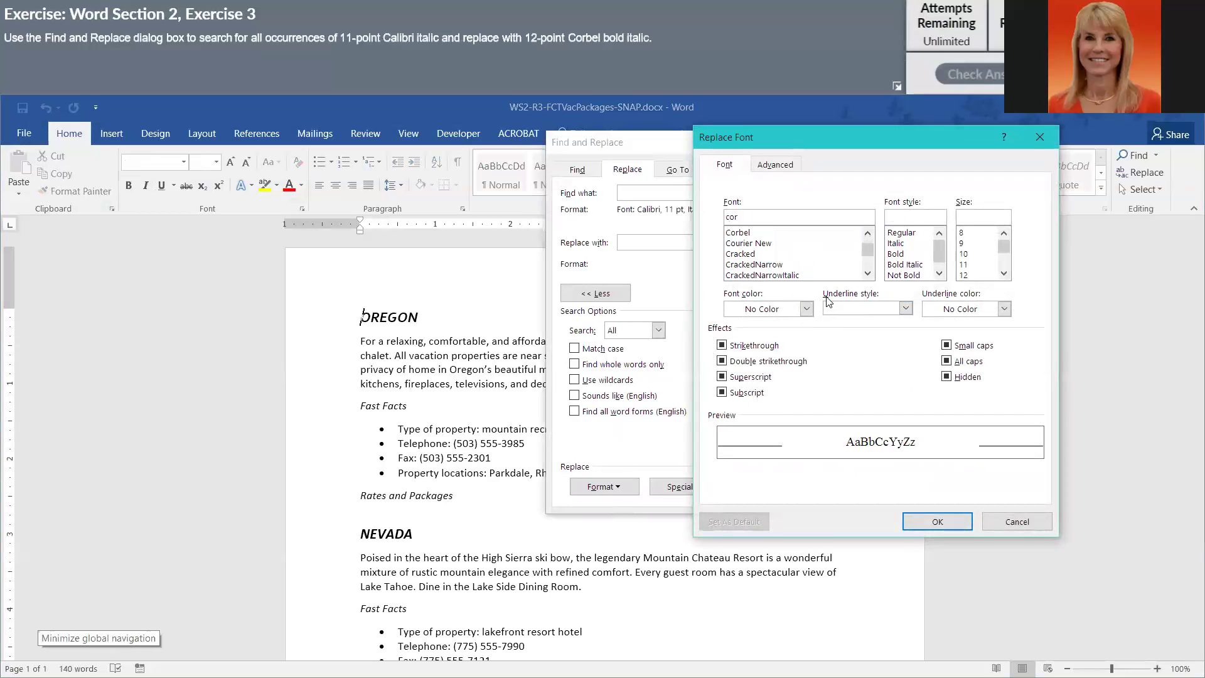
click(765, 235)
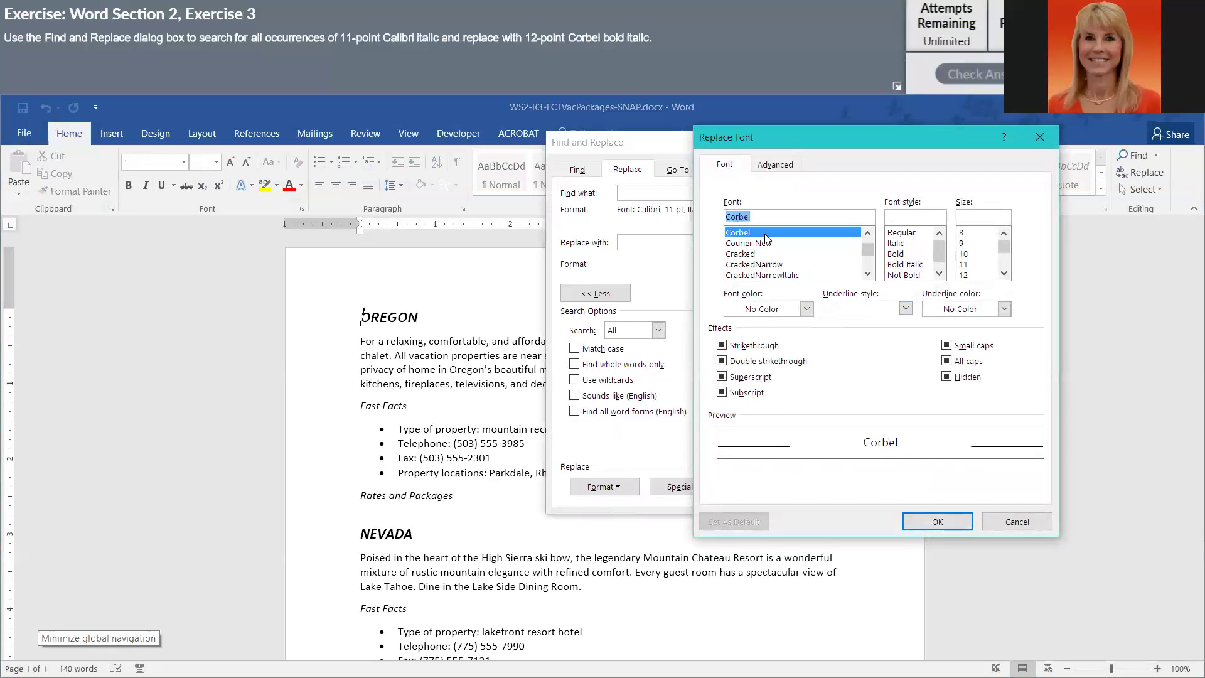
click(903, 266)
click(964, 275)
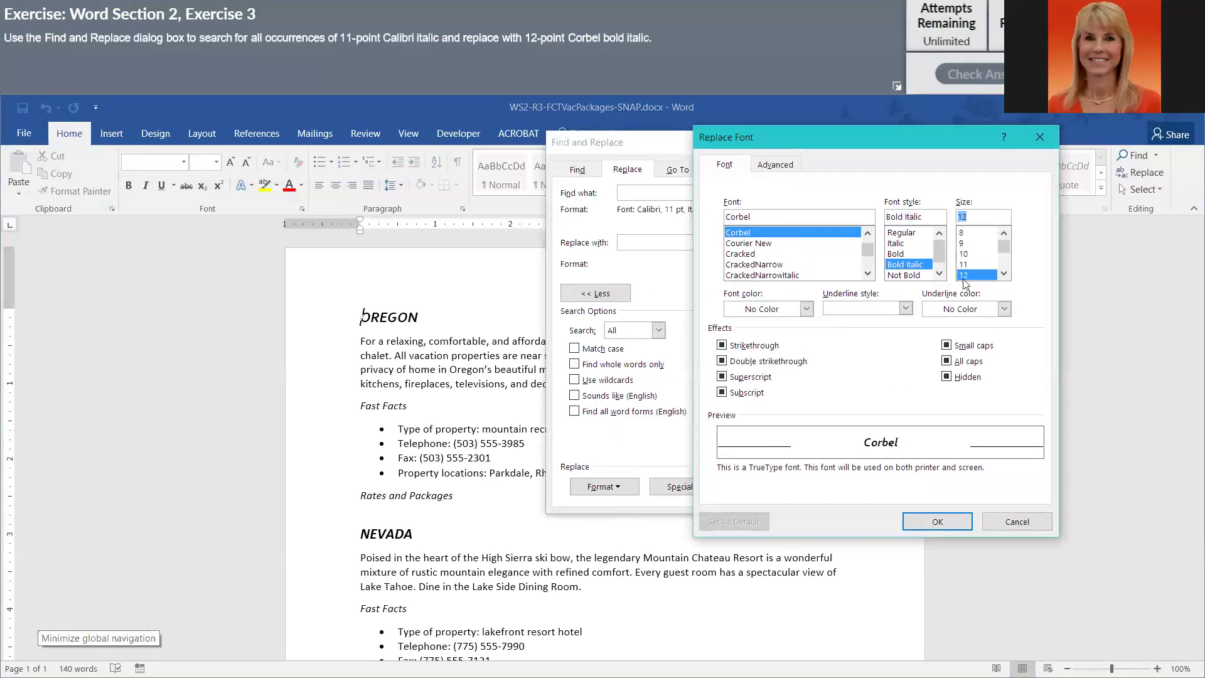
click(938, 523)
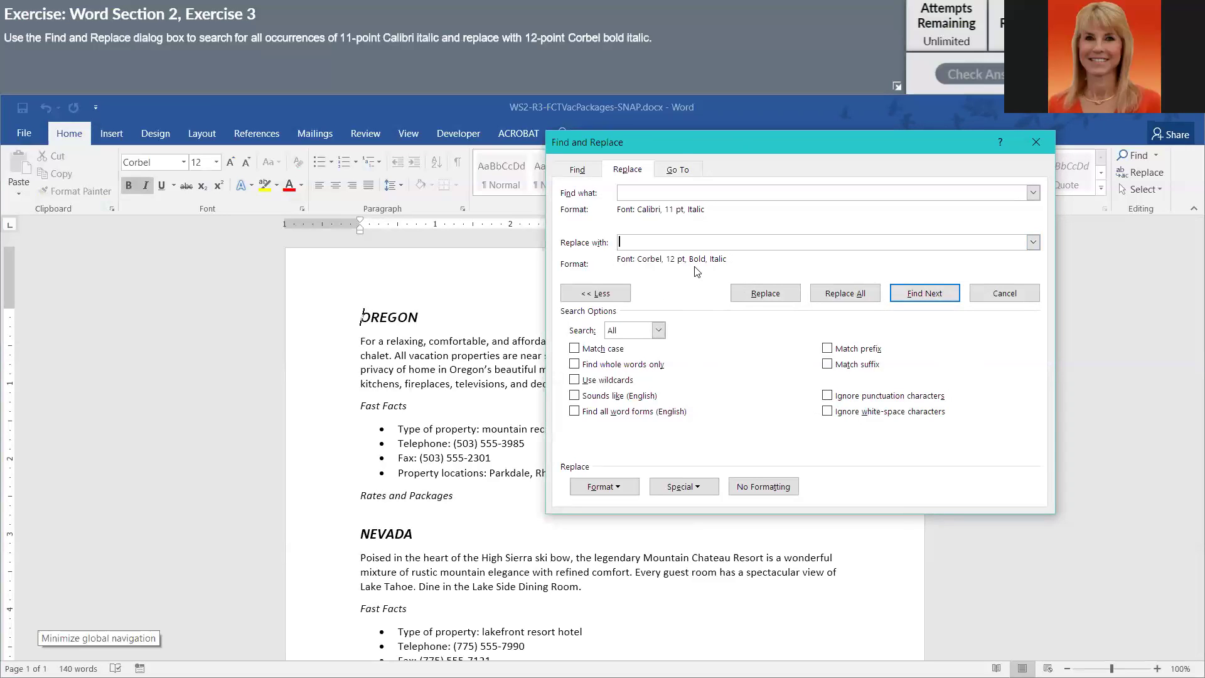
Replace all four matching headings and close Find and Replace.
click(862, 295)
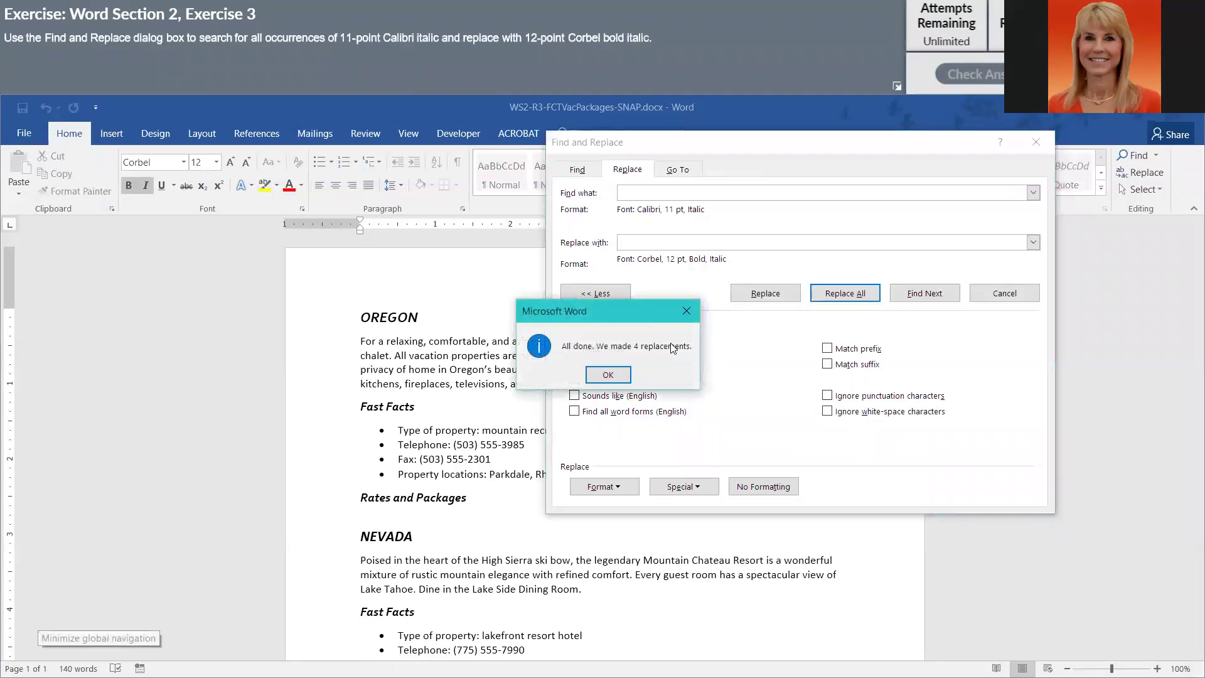
click(608, 375)
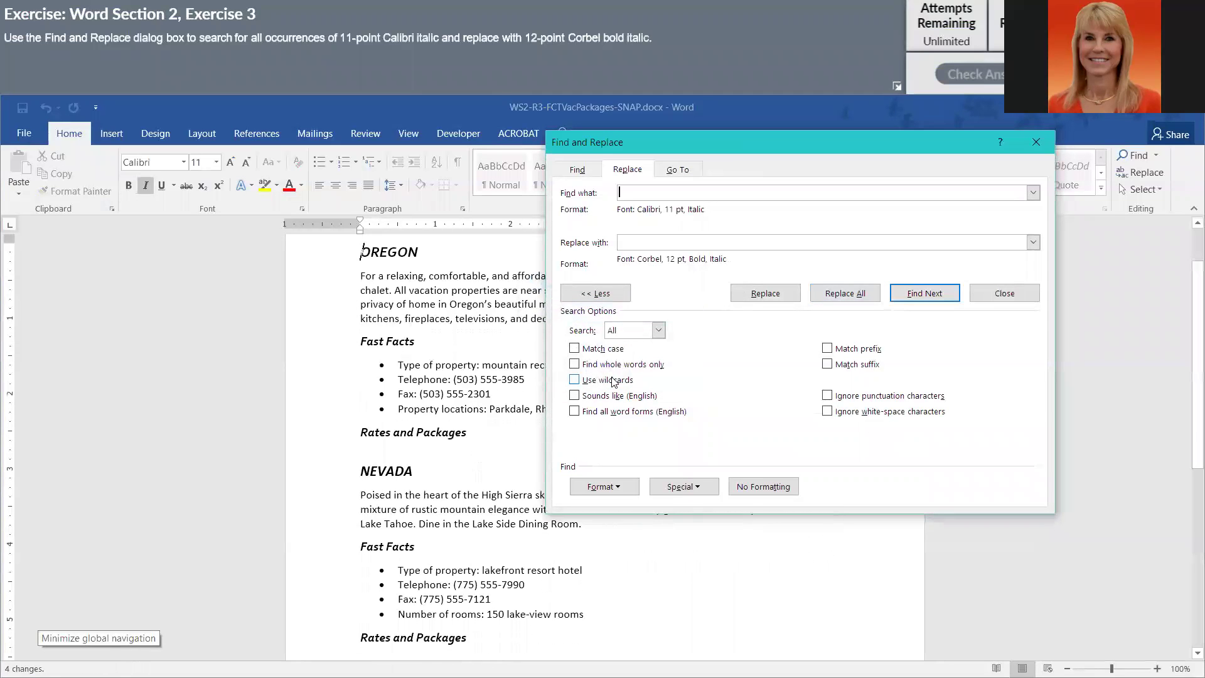
click(1007, 294)
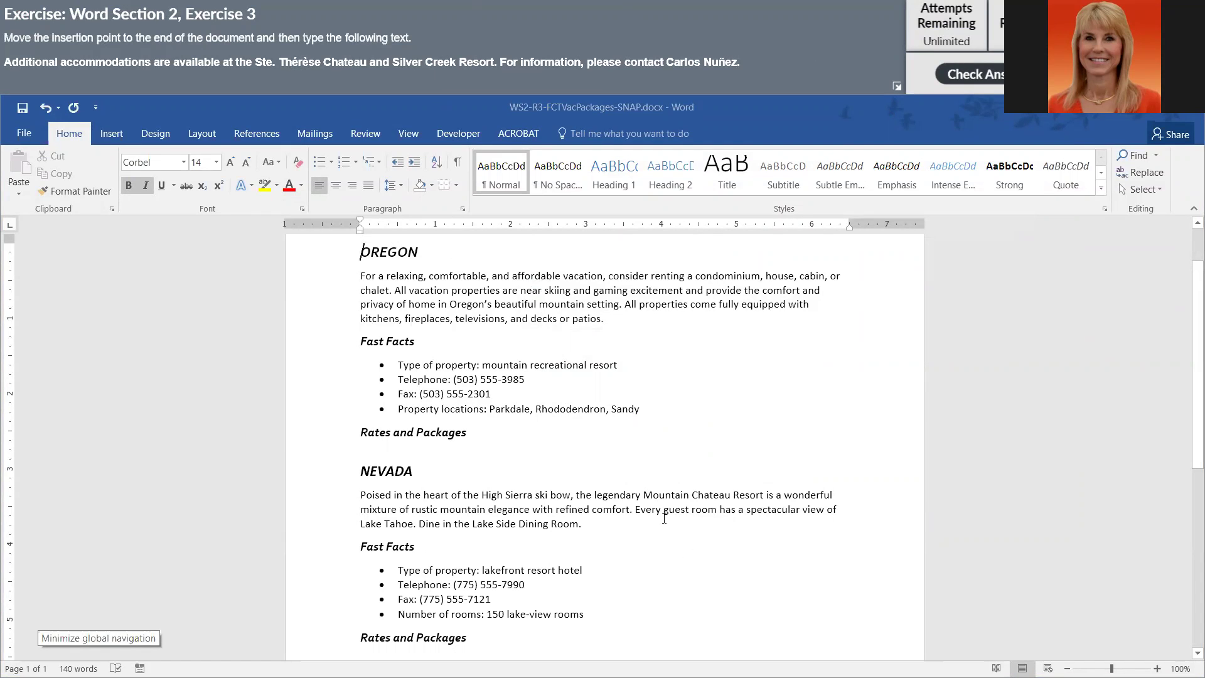
At the document's end, type 'Additional accommodations are available at the Ste. Th'.
key(ctrl+End)
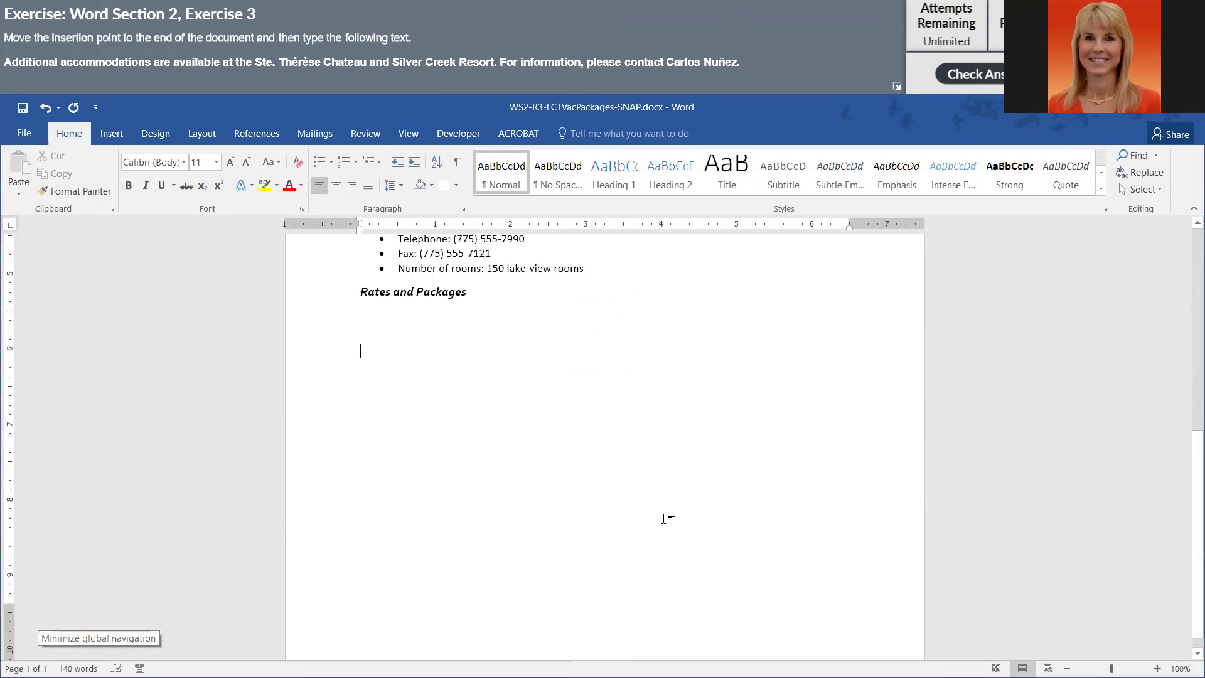
text(A)
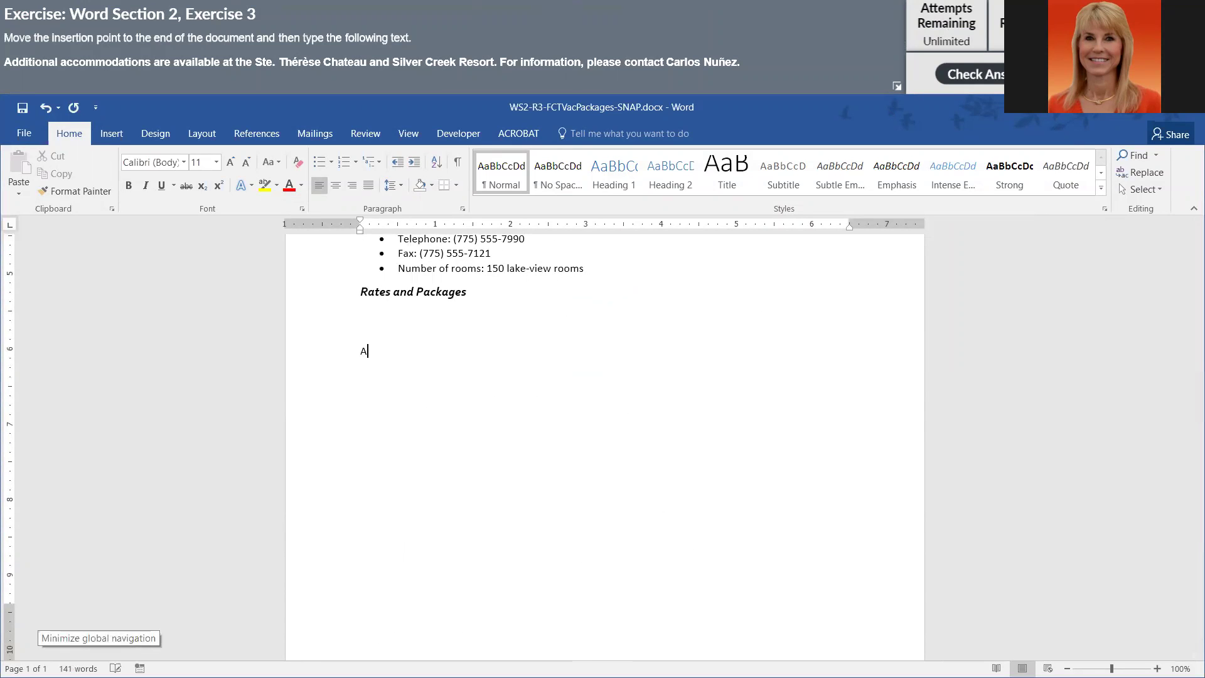
text(dditional accommodations are )
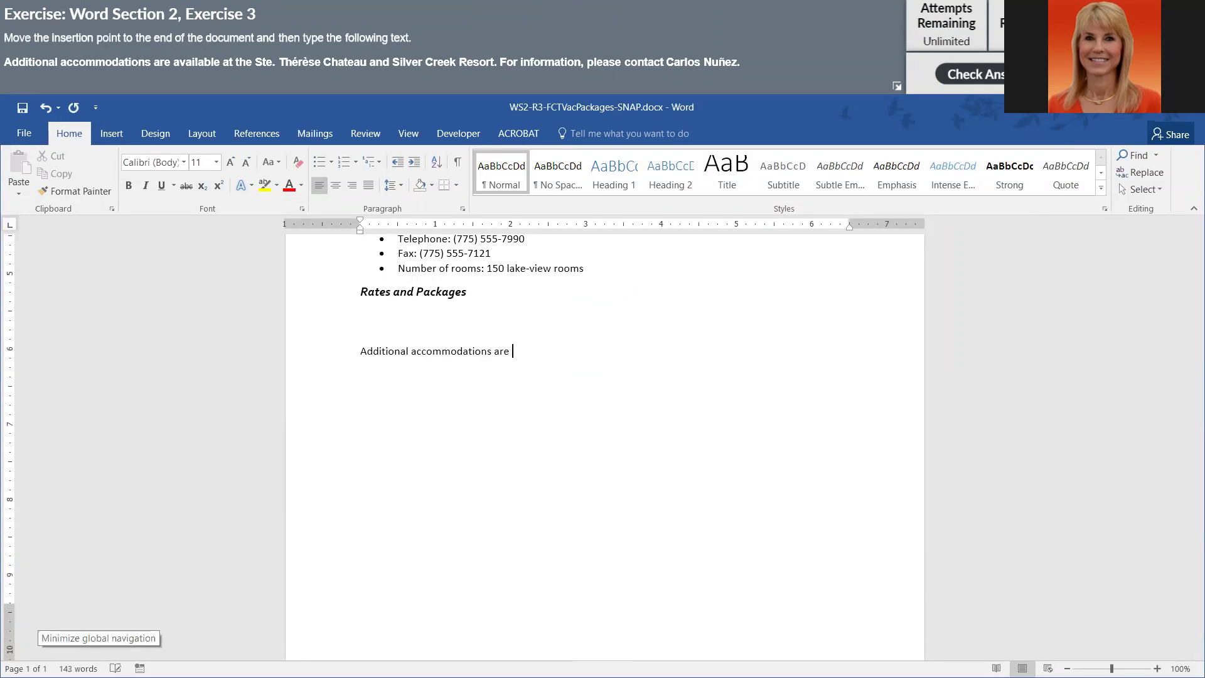
text(available at the Ste. Th)
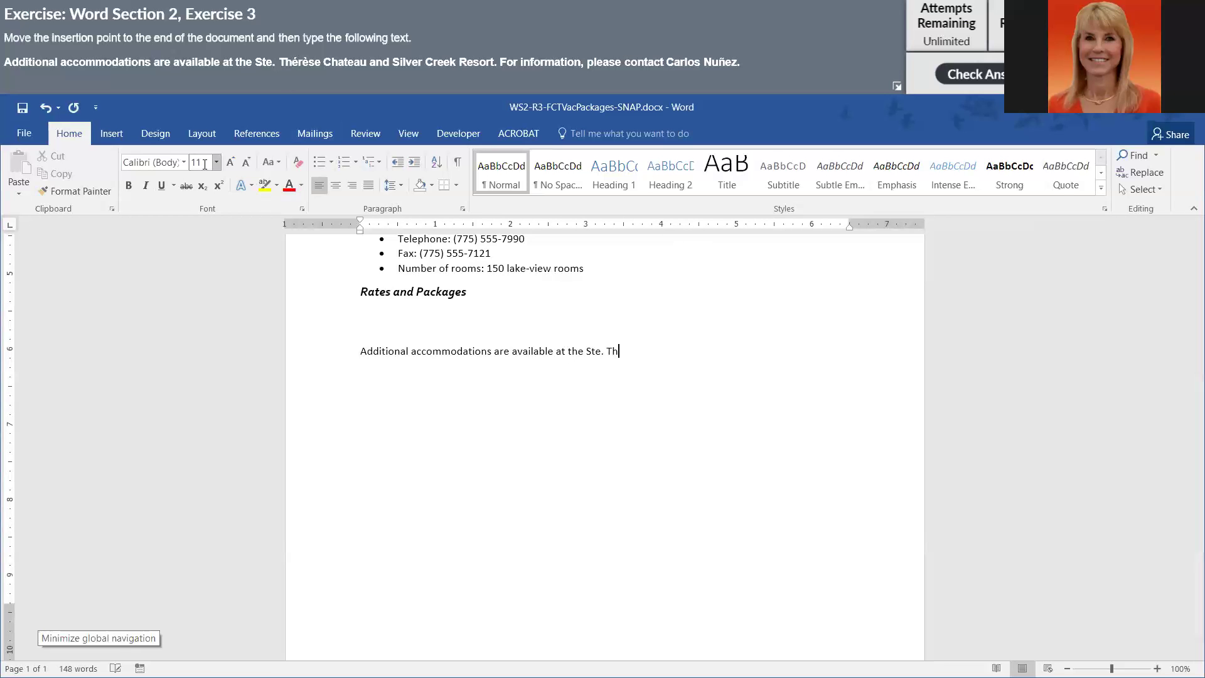
Open the Symbol dialog from the Insert tab and move it off the document text.
click(113, 135)
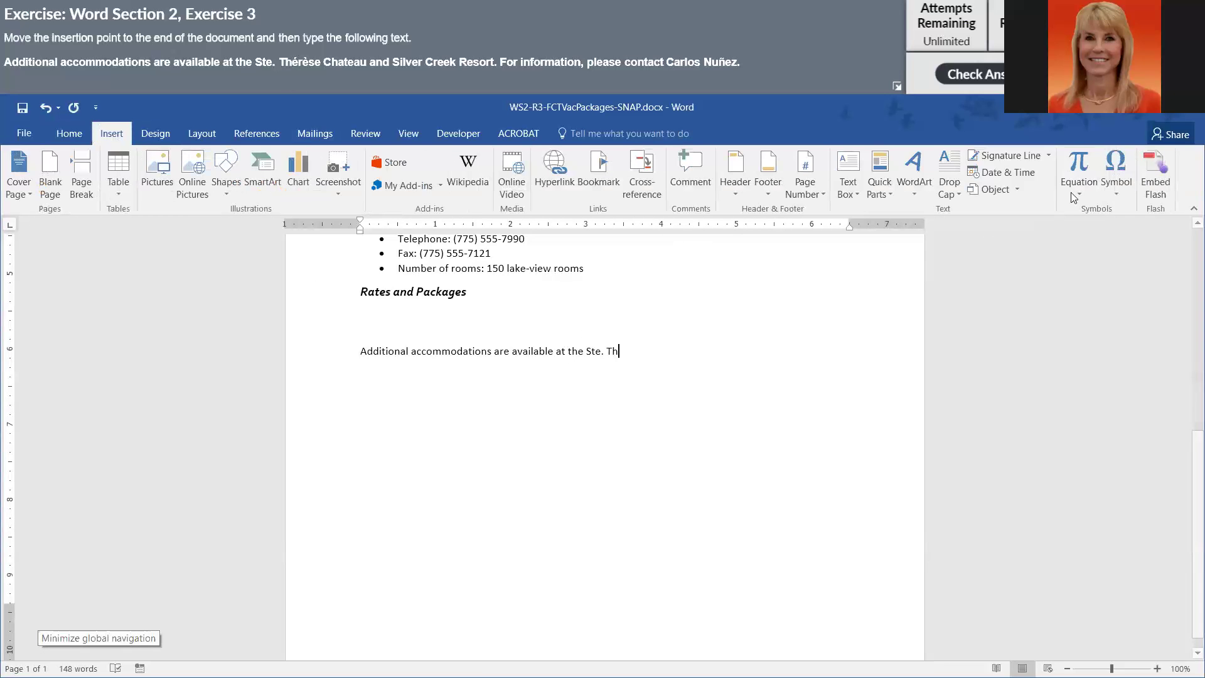
click(1117, 178)
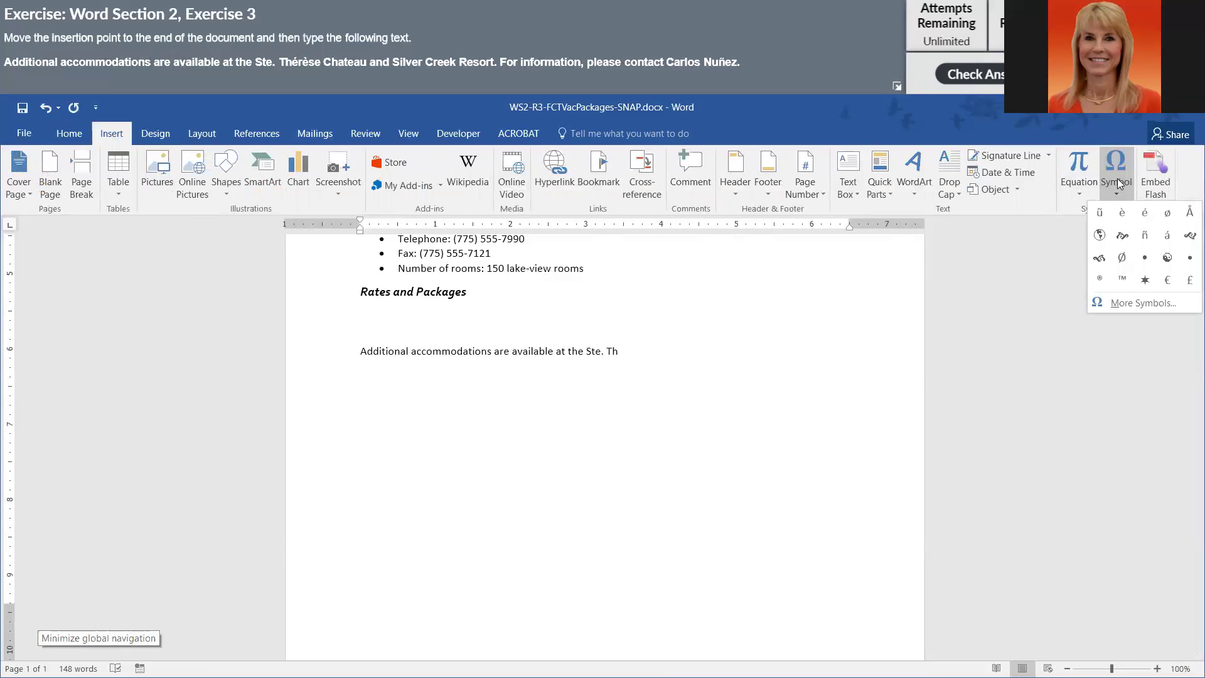
click(1144, 301)
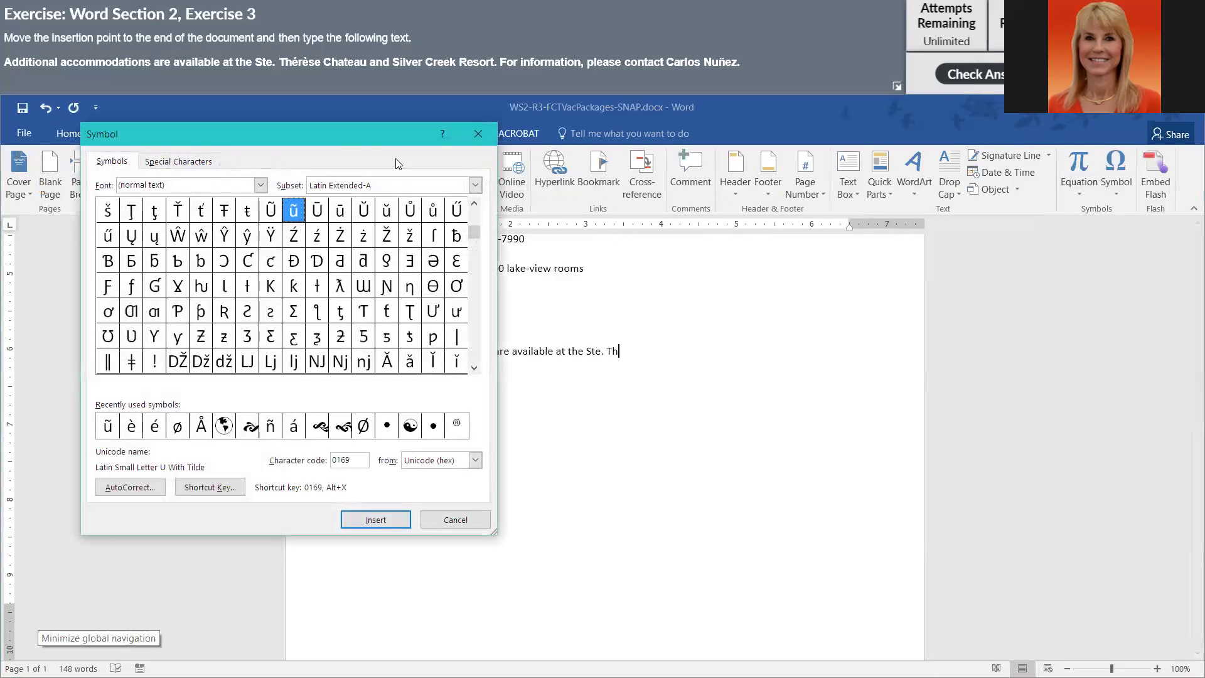
drag(339, 135, 1039, 169)
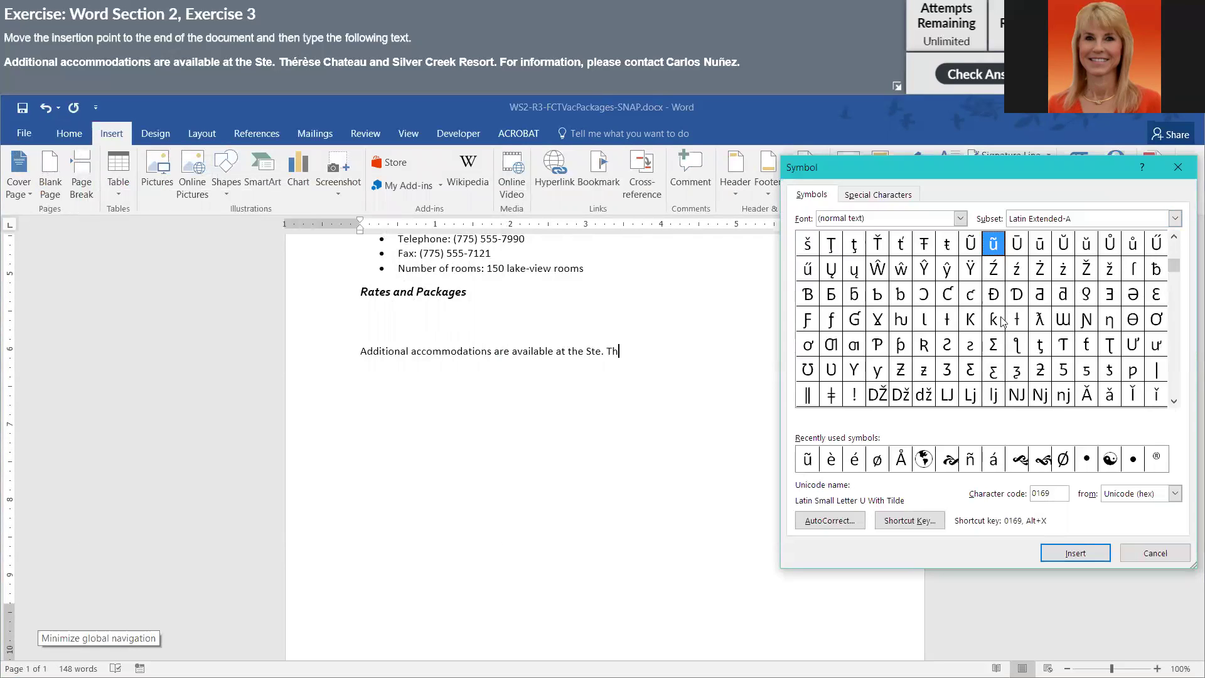
Scroll the symbol grid to the accented letters and insert é after 'Th'.
drag(1175, 271, 1175, 238)
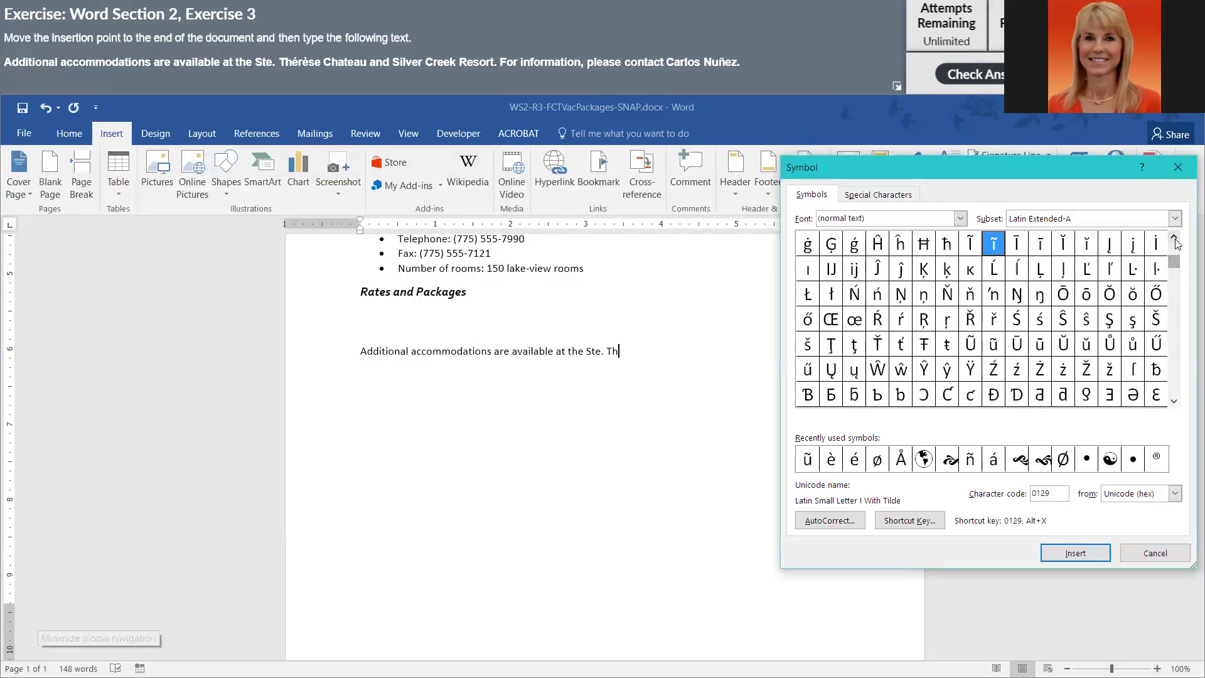
click(1174, 239)
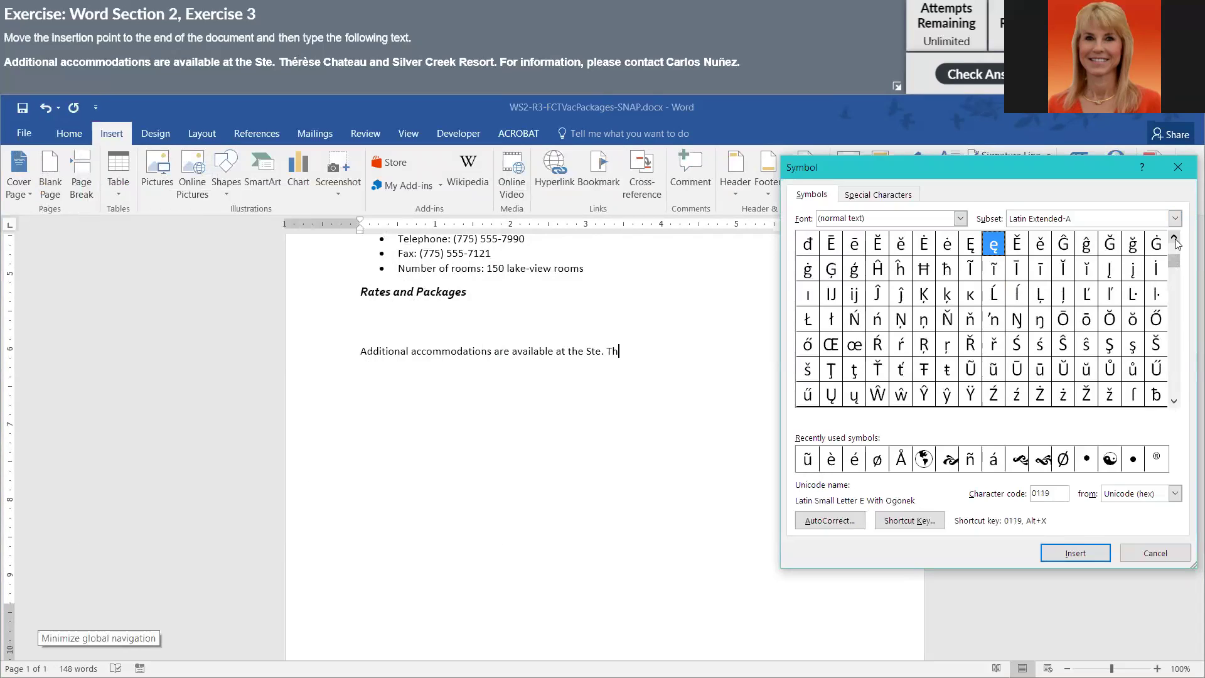
click(1174, 239)
click(1175, 239)
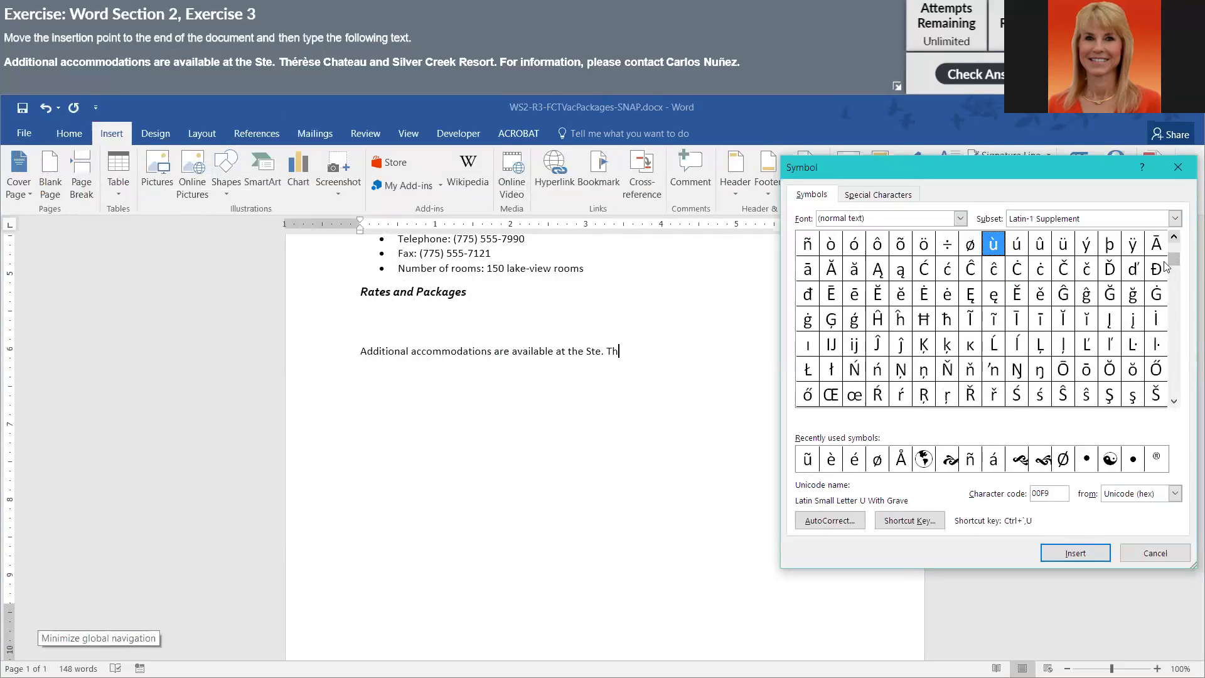
click(1175, 404)
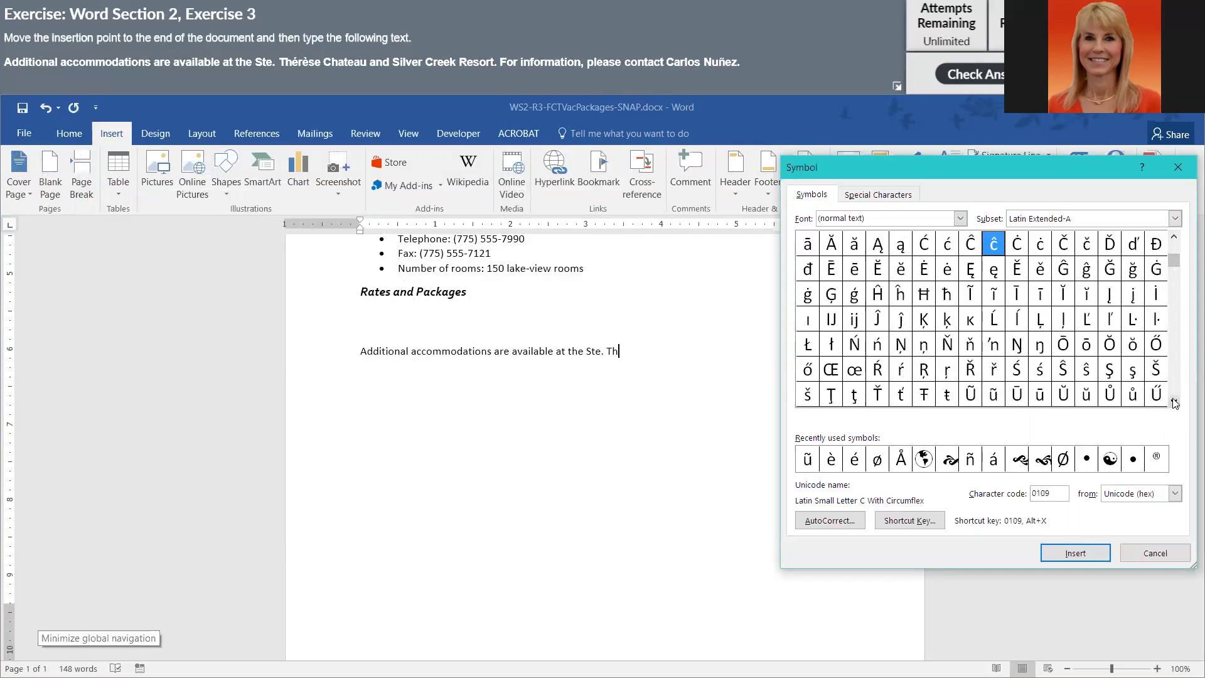
click(1174, 403)
click(1174, 404)
click(1174, 404)
click(1175, 404)
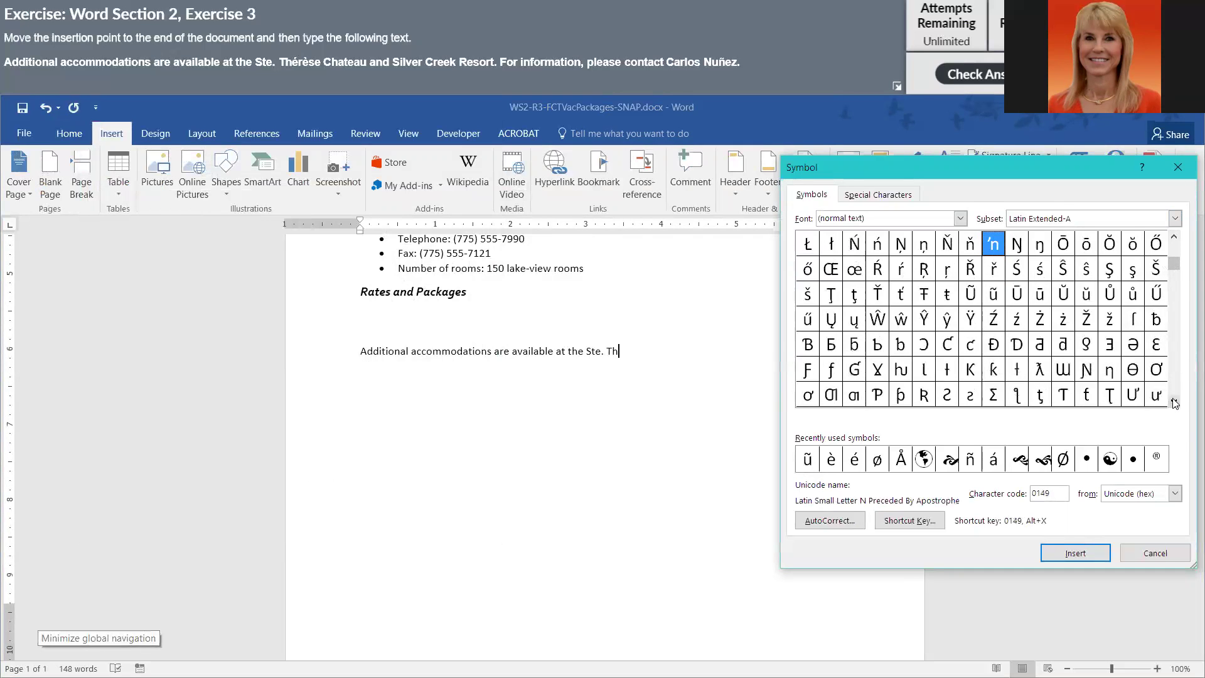
click(1174, 404)
click(1174, 404)
click(1174, 403)
click(1175, 404)
click(1175, 404)
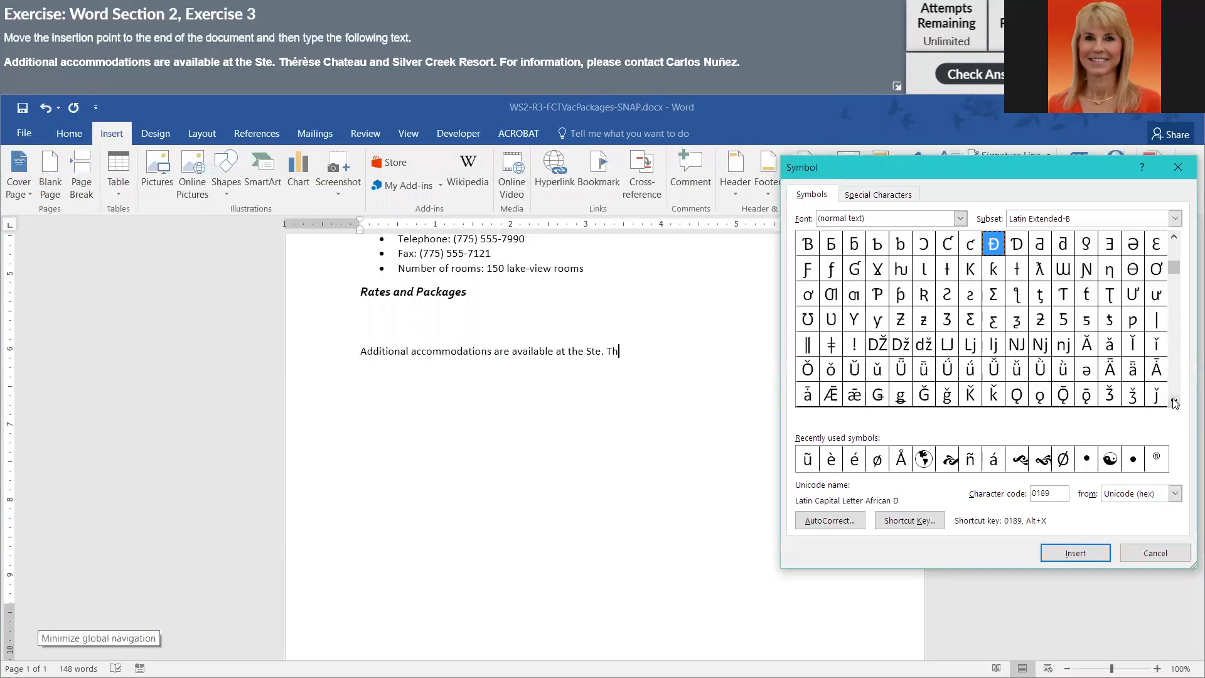
click(1174, 404)
click(1174, 404)
click(1175, 404)
click(1174, 404)
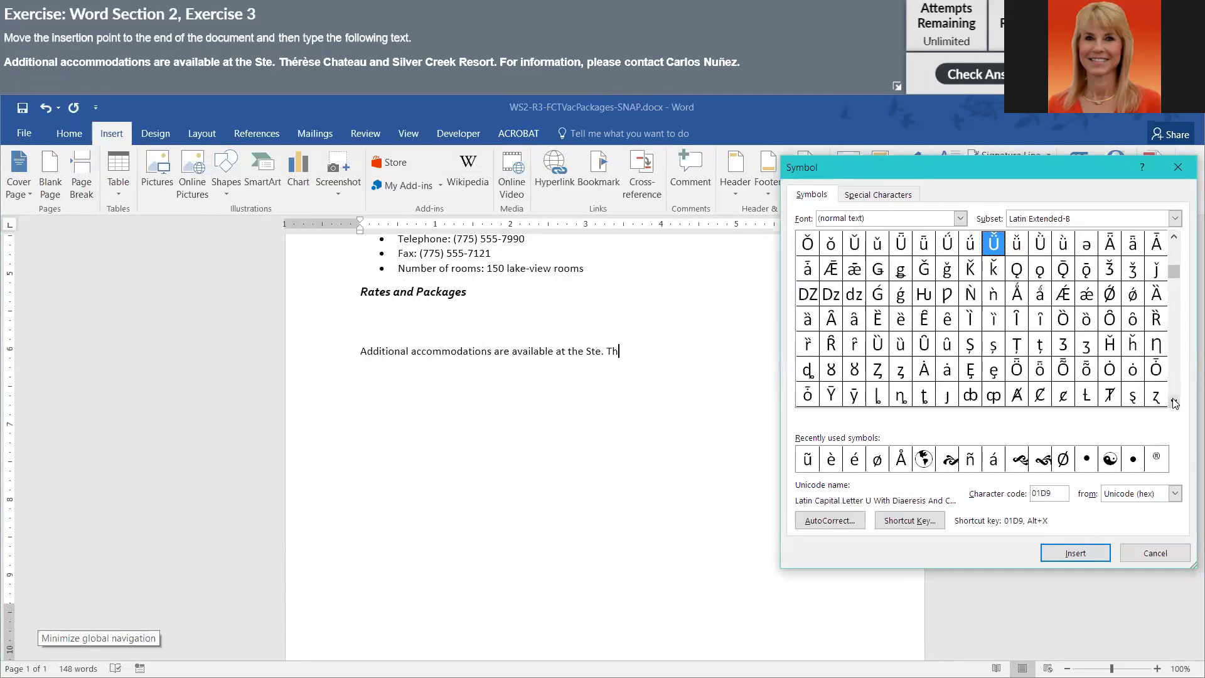
click(1174, 403)
click(1175, 404)
click(1175, 403)
click(1175, 404)
click(1174, 404)
click(1175, 403)
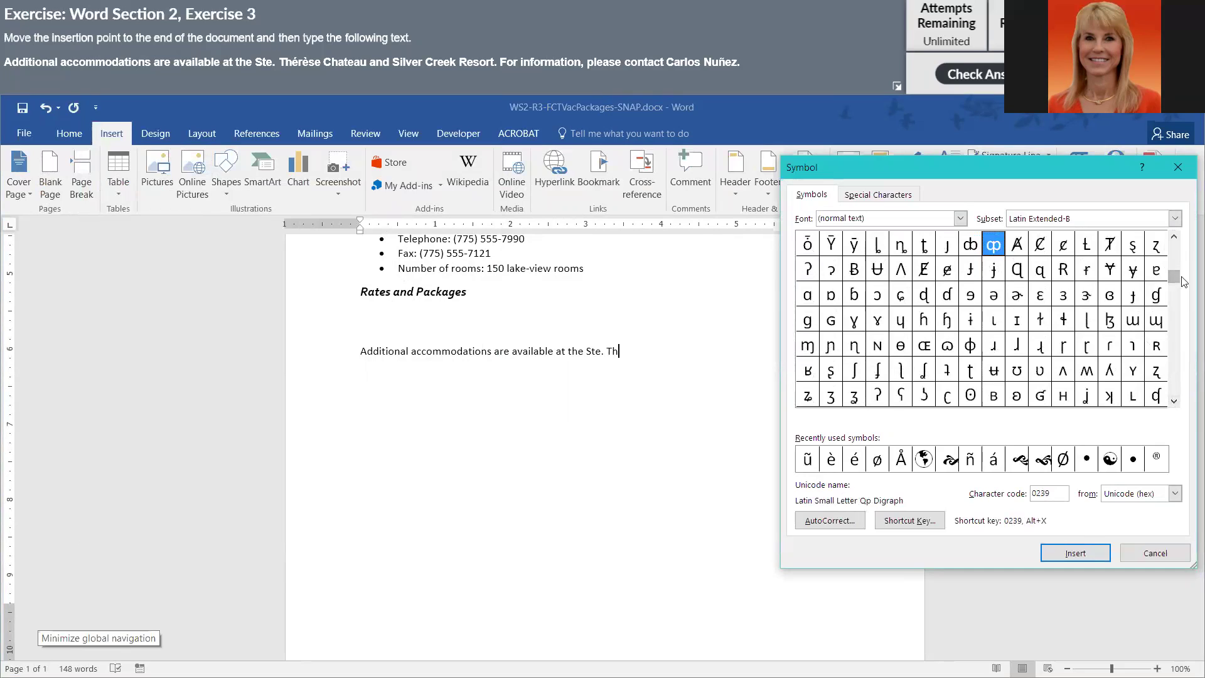
drag(1174, 277, 1177, 238)
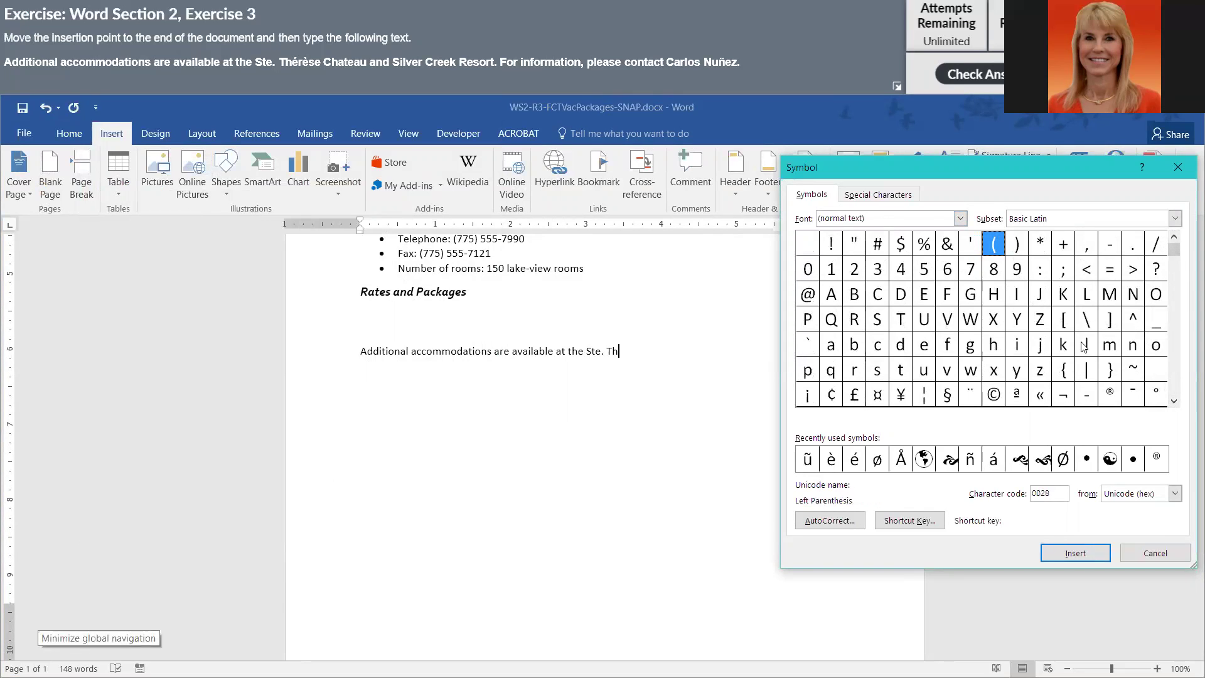
click(1173, 402)
click(1174, 401)
click(1174, 401)
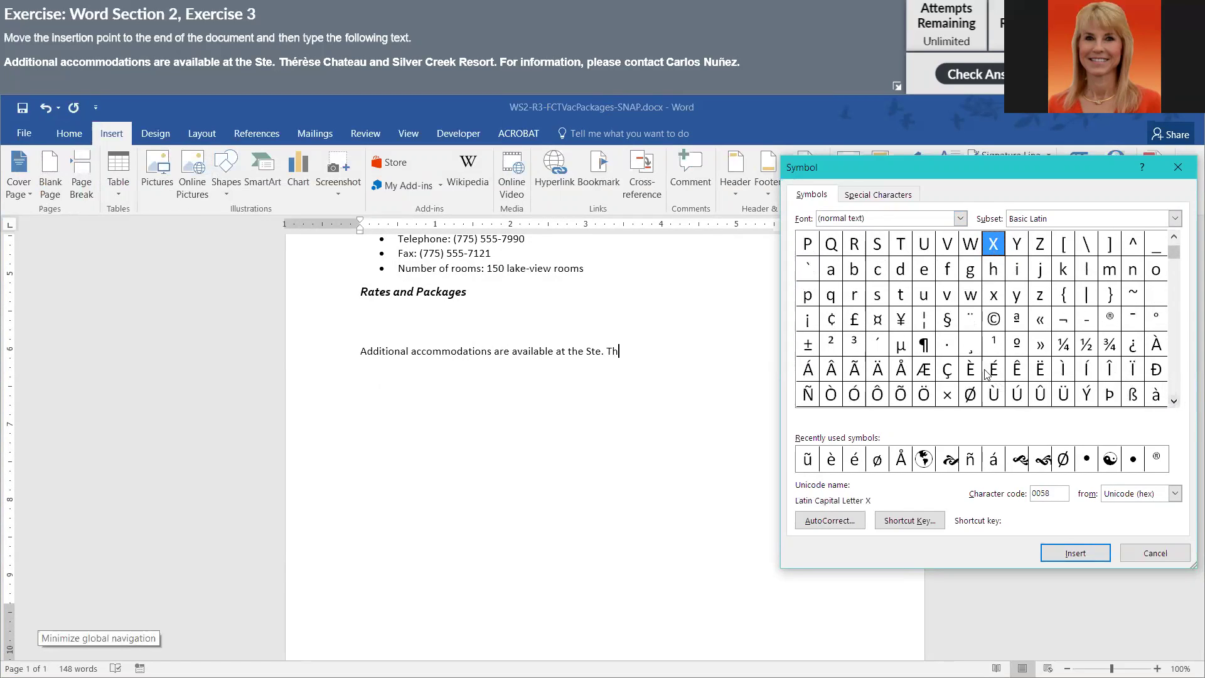
click(1174, 403)
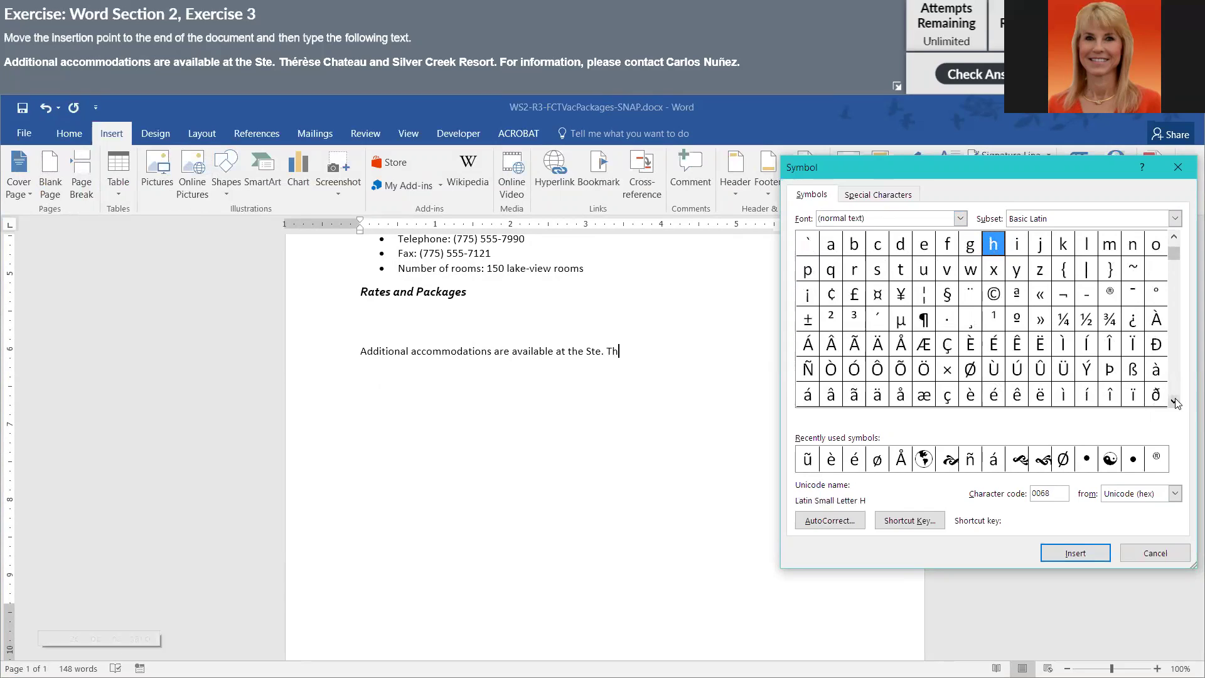
click(1174, 403)
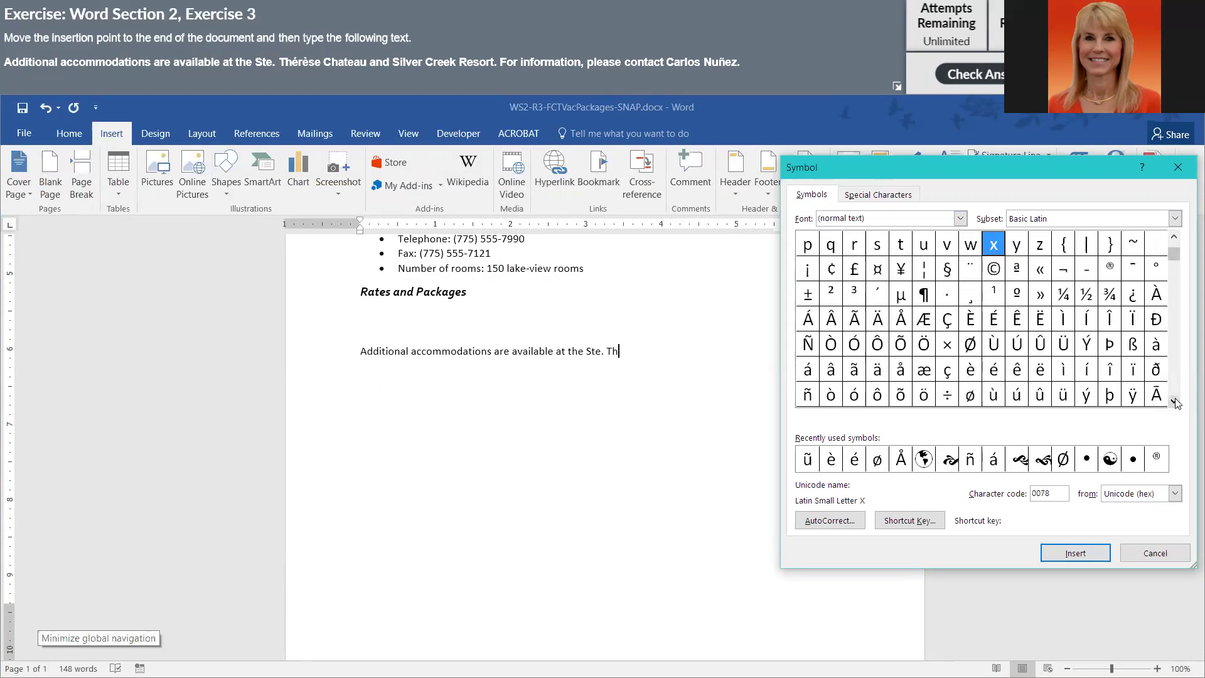
click(997, 373)
click(1069, 555)
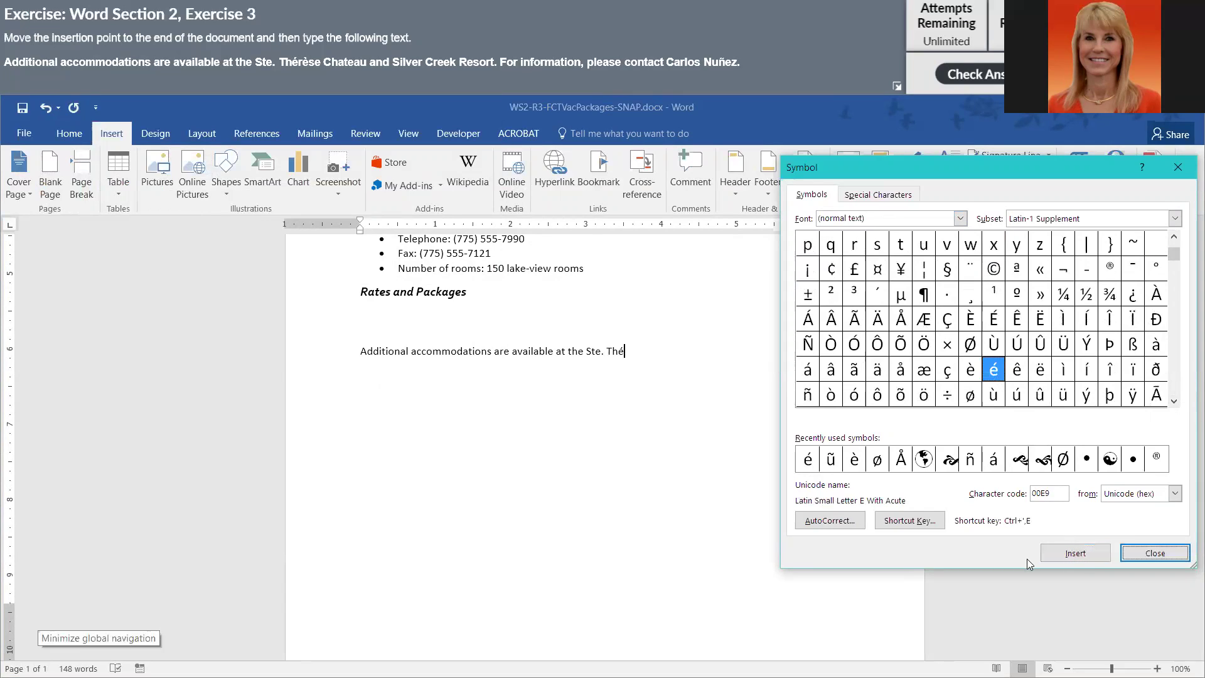
Type 'r', insert è from the Symbol dialog, then type 'se Chateau and Silver Creek Res'.
click(641, 353)
text(r)
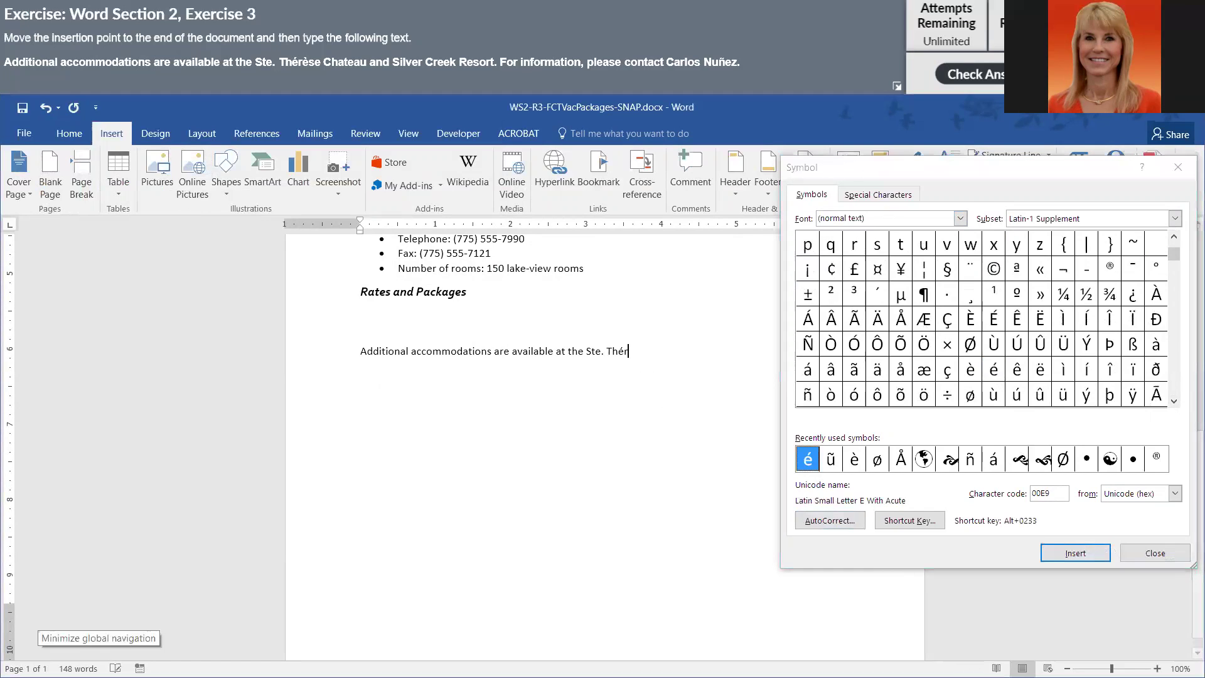
click(972, 369)
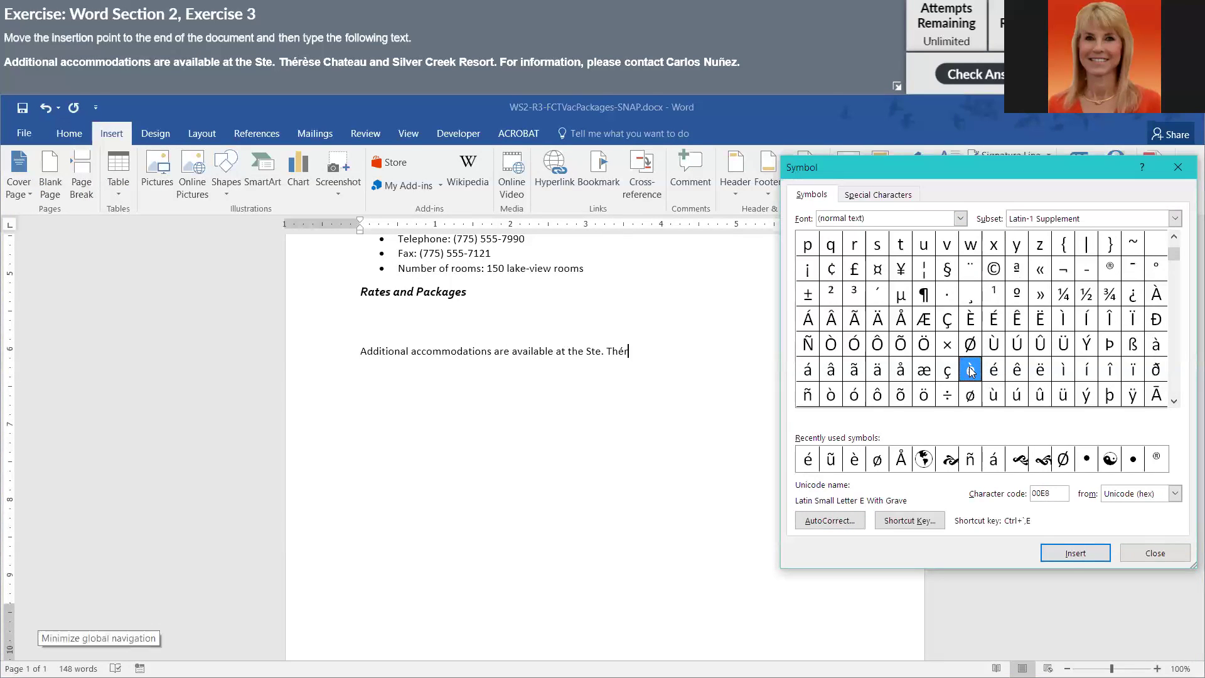
click(1072, 557)
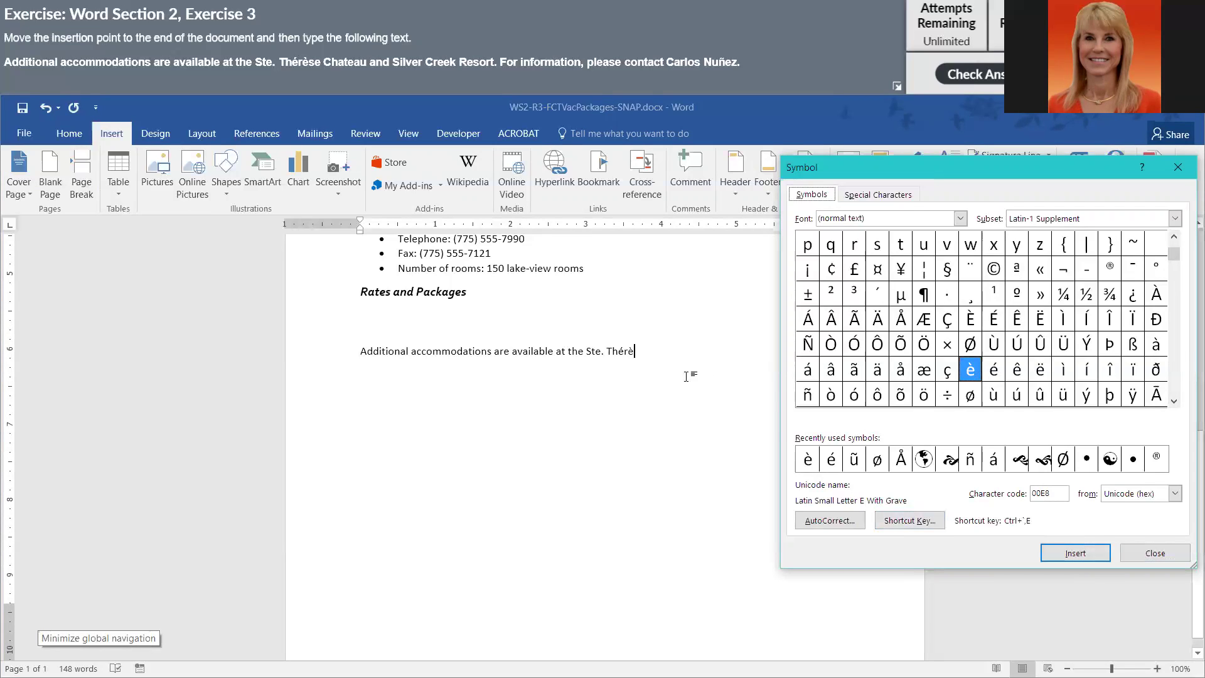
click(675, 355)
text(se)
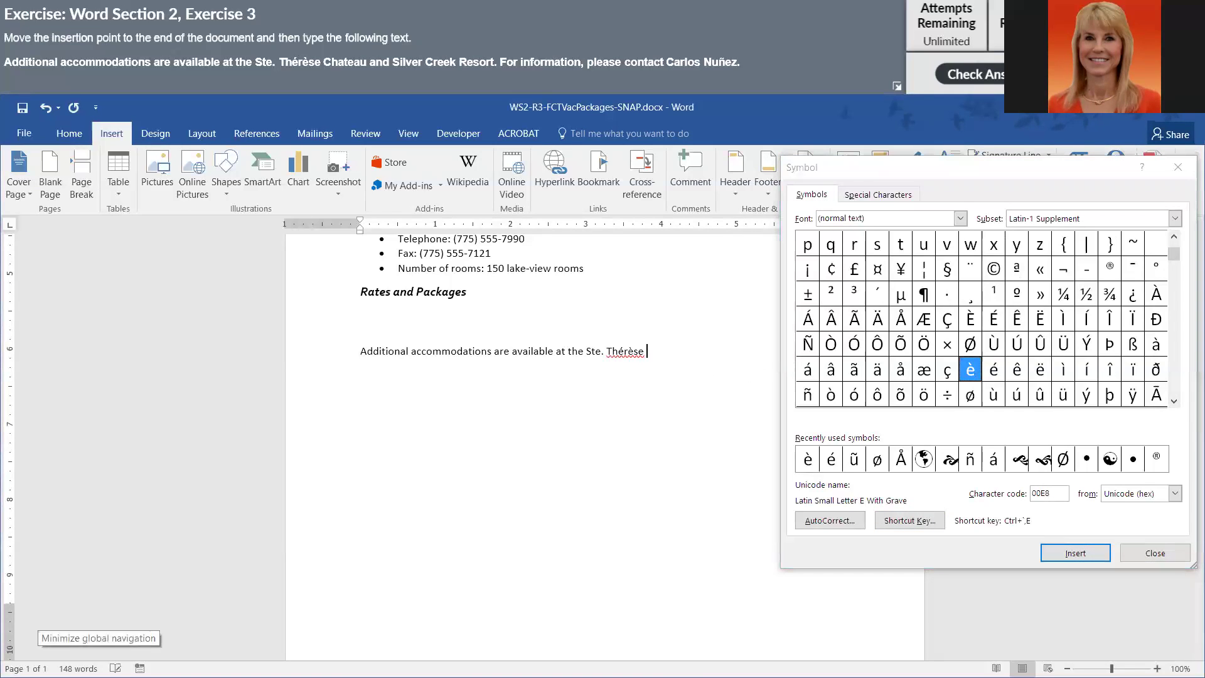
text( Chateau and Silver Creek)
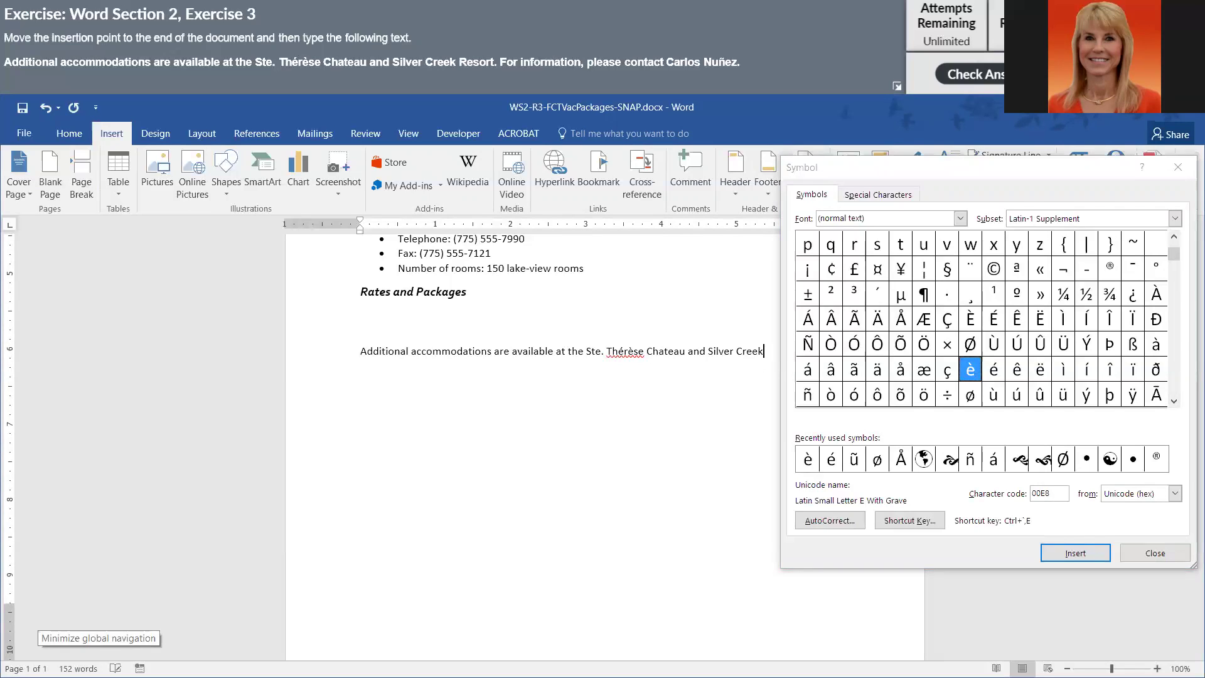
text( Res)
Type 'For information, please contact' and the contact's first name, moving the Symbol dialog aside.
click(978, 209)
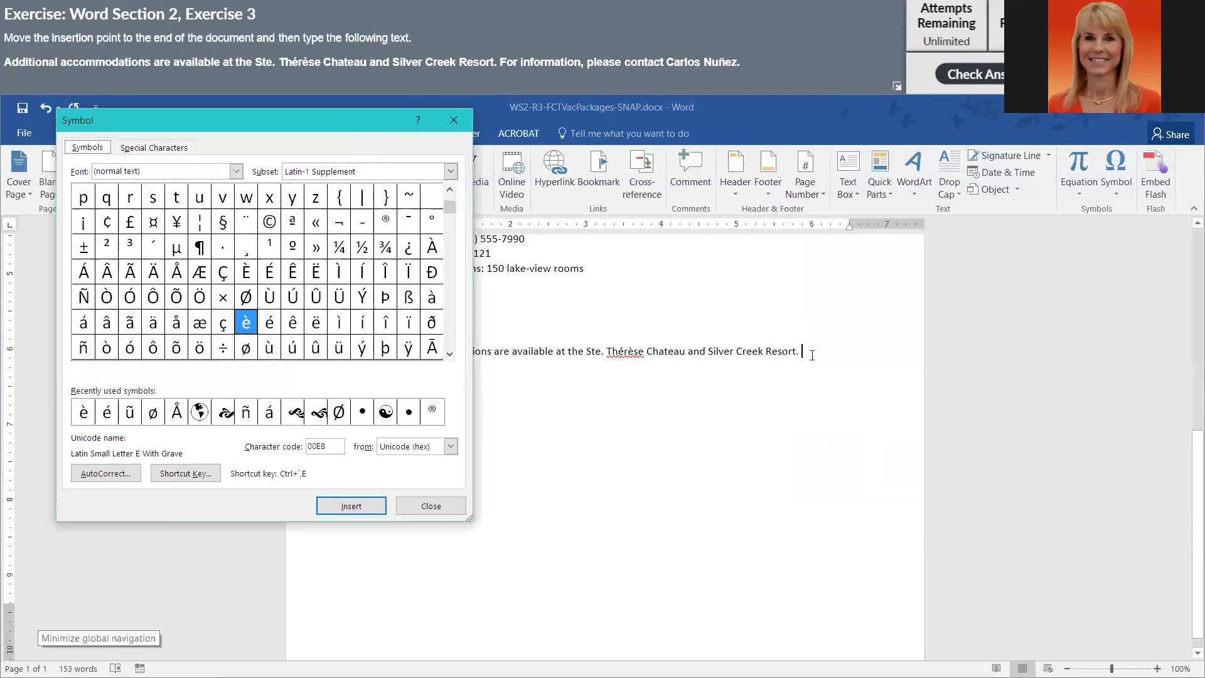
click(826, 356)
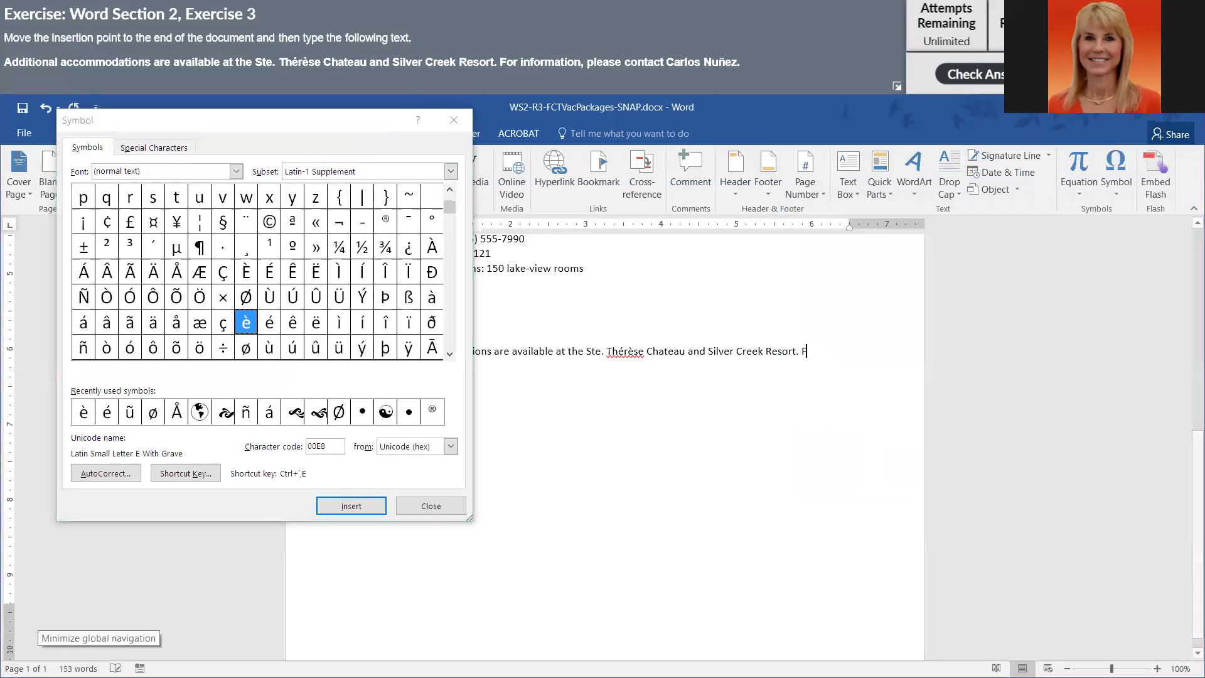
text(For)
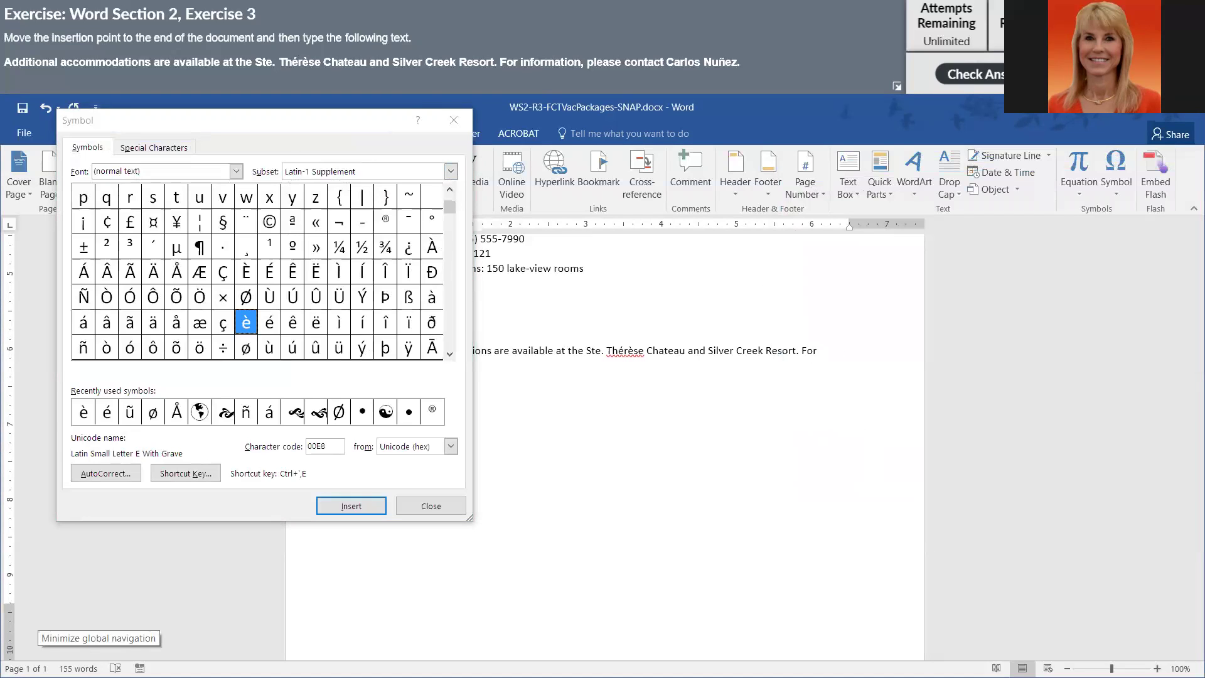
click(338, 127)
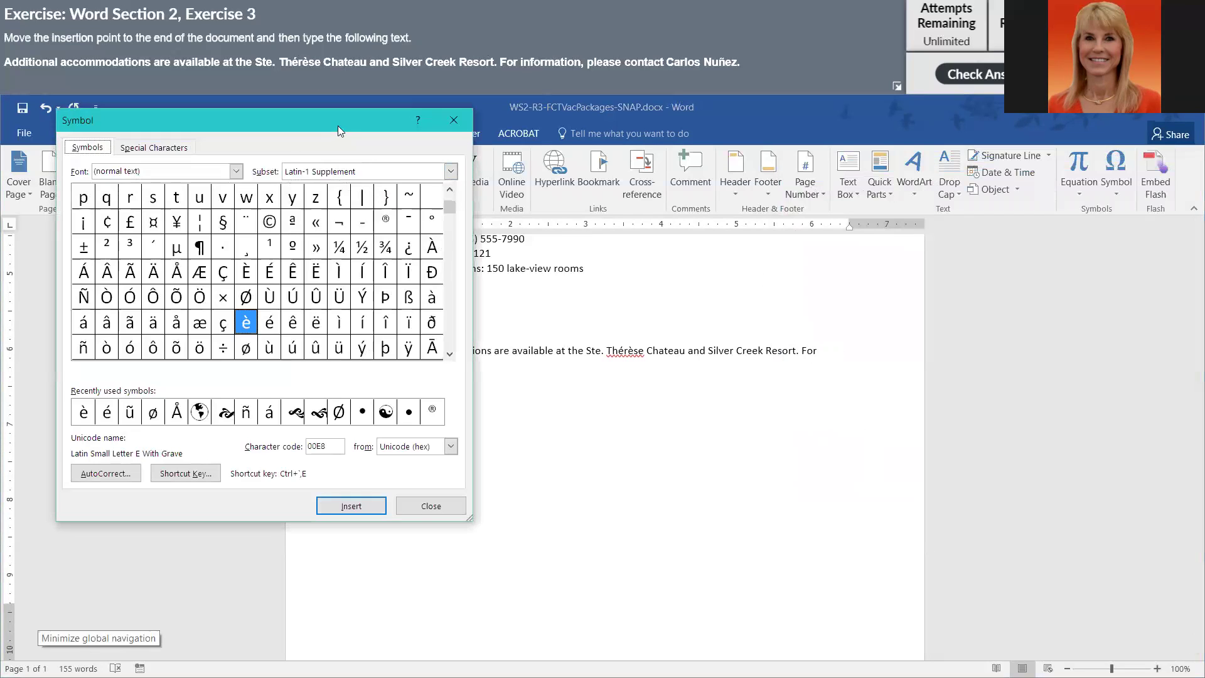
drag(338, 125, 937, 152)
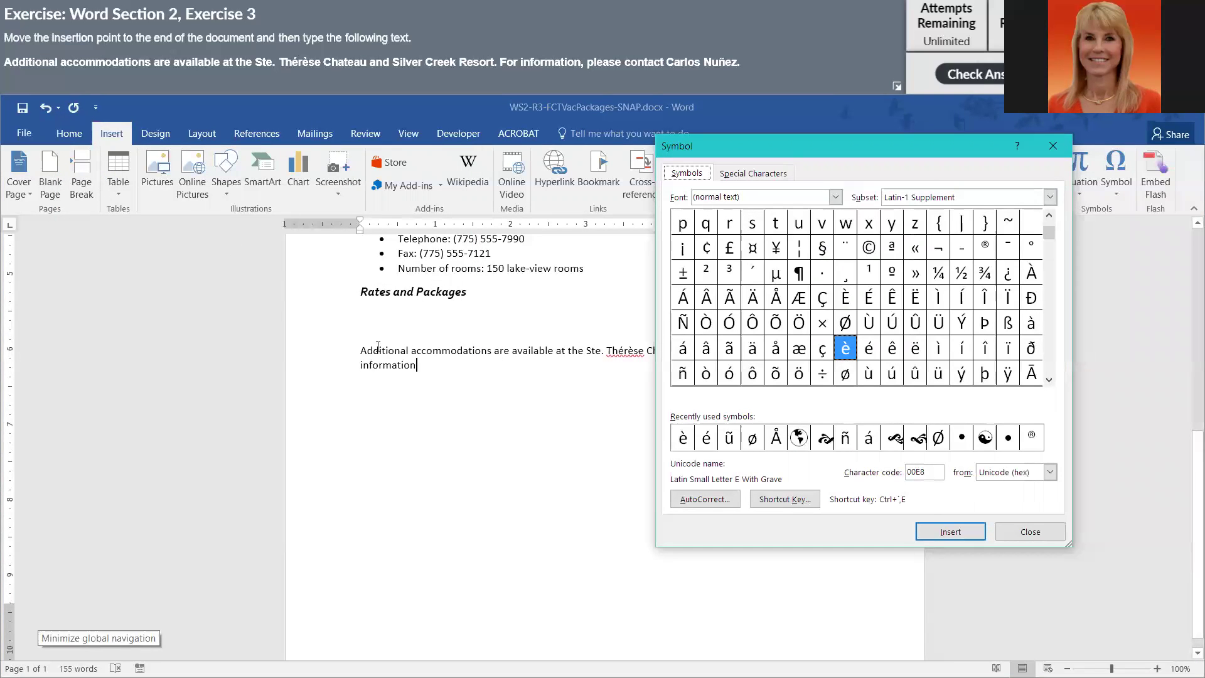
click(429, 372)
text(, )
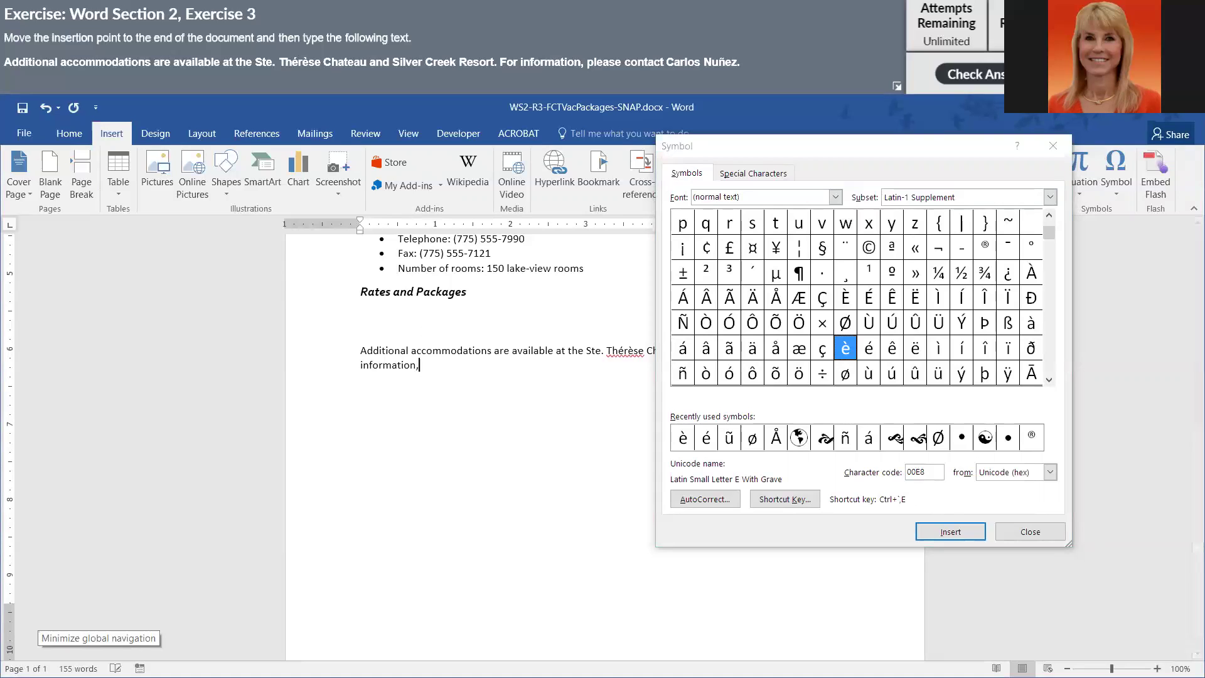
text(please contact Carlos Nu)
Scroll the symbol grid to ñ and insert it into the contact's surname.
click(1050, 238)
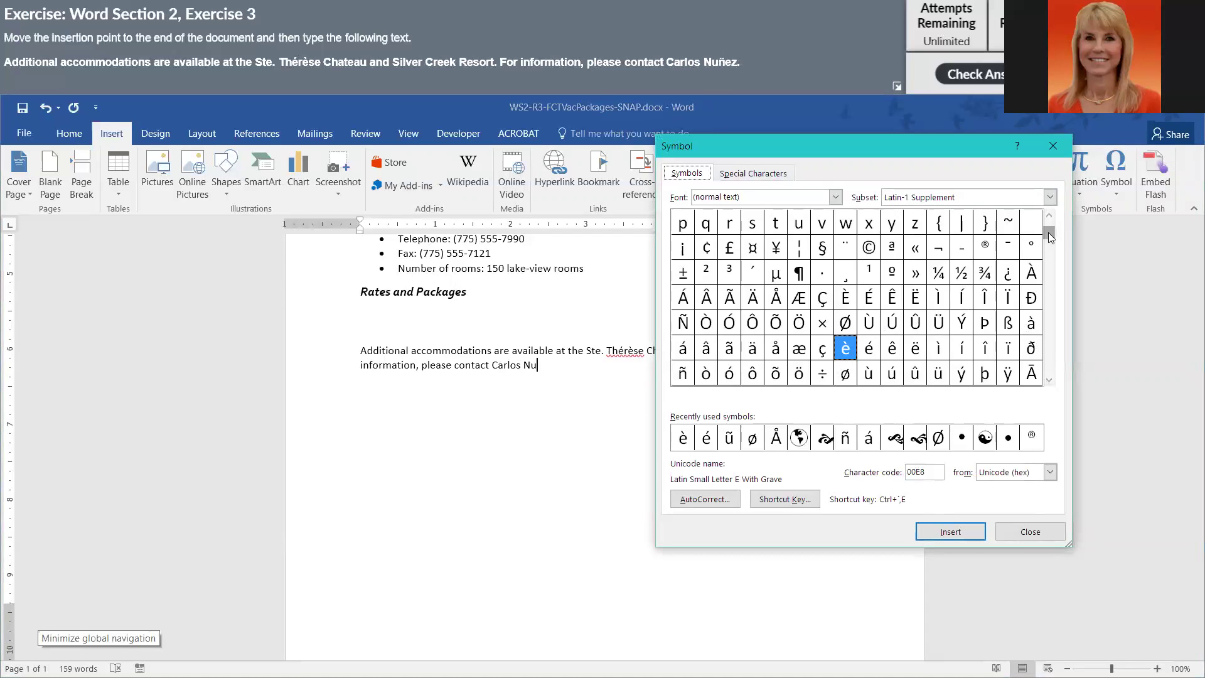
drag(1050, 238, 1050, 224)
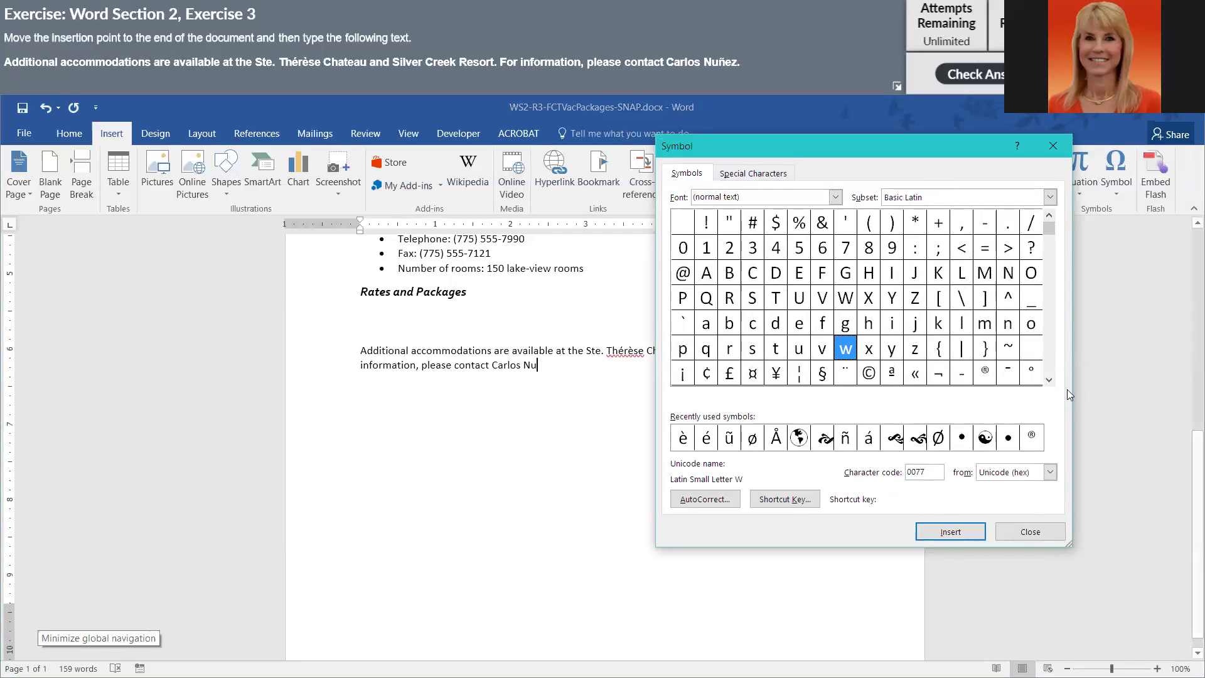
click(1049, 379)
click(1049, 380)
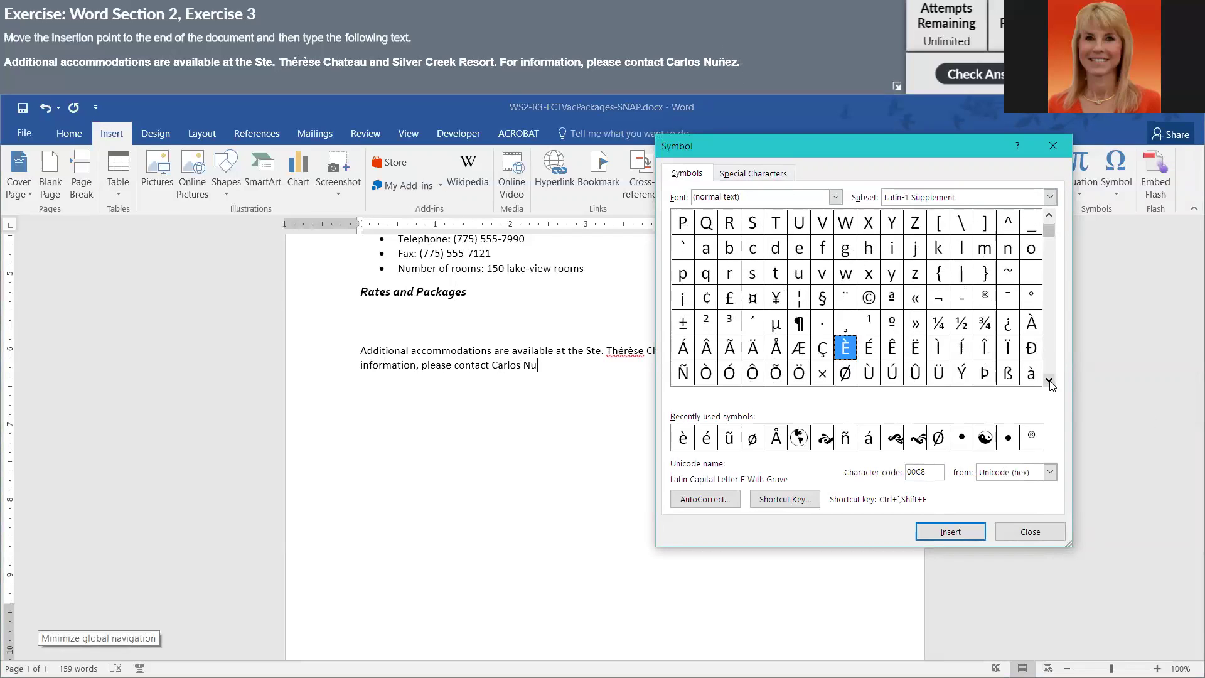
click(1049, 380)
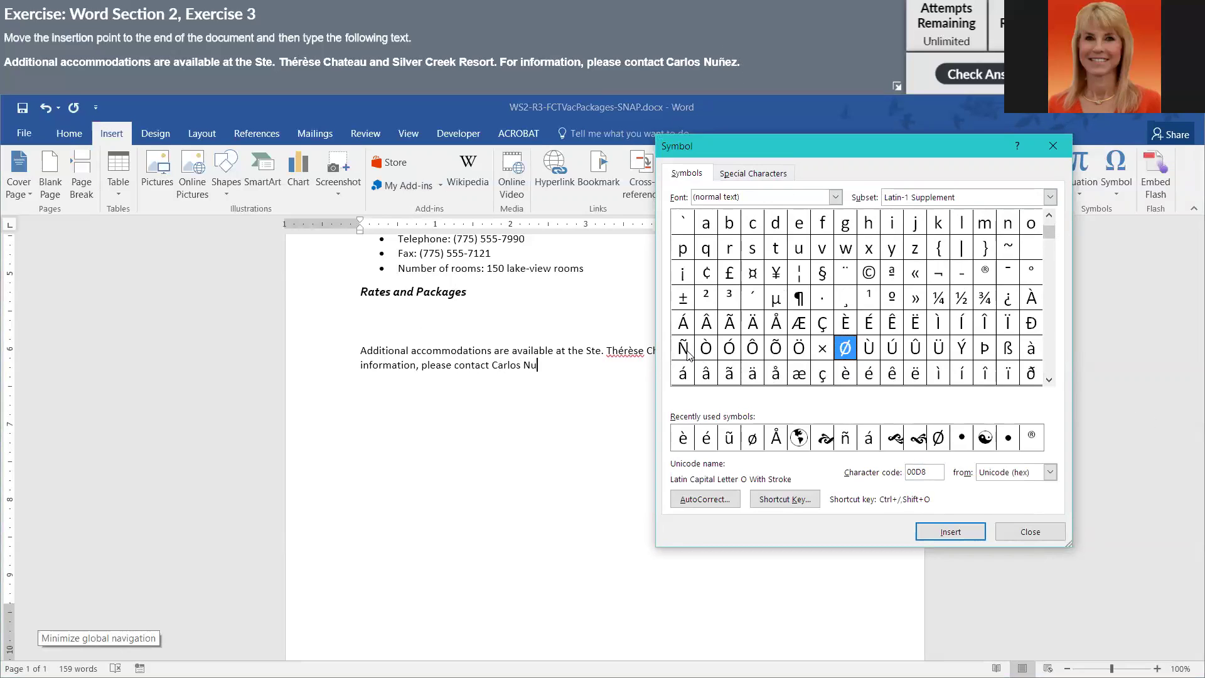
click(1049, 380)
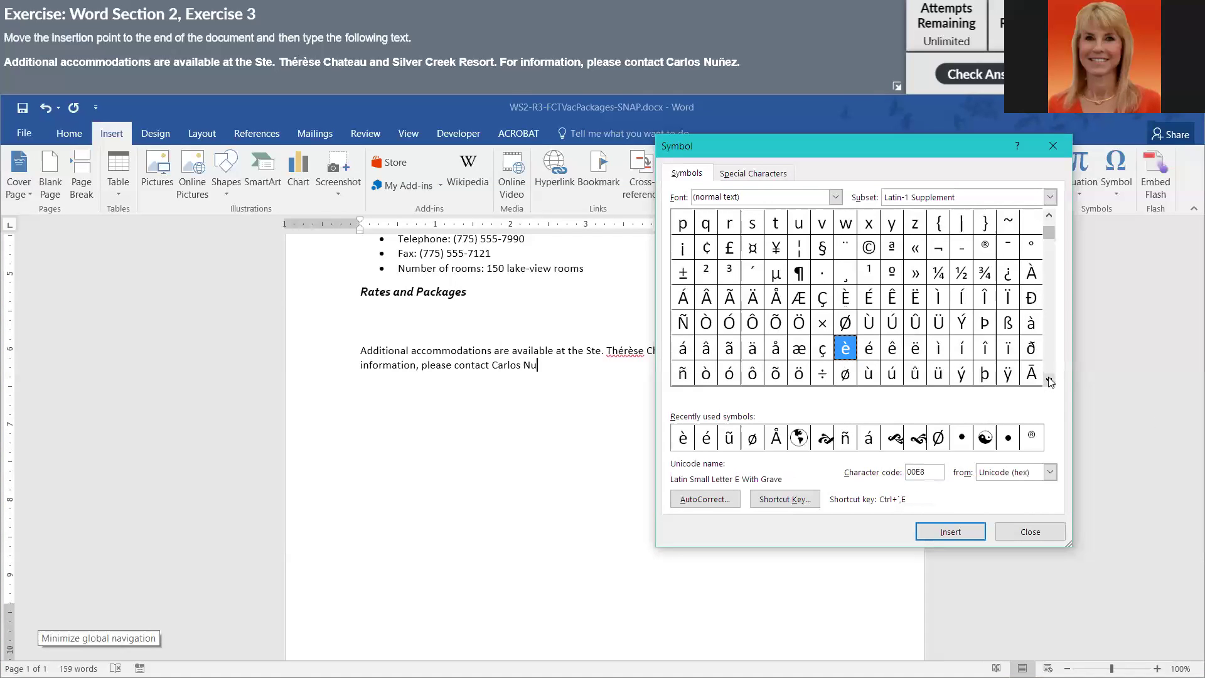
click(683, 375)
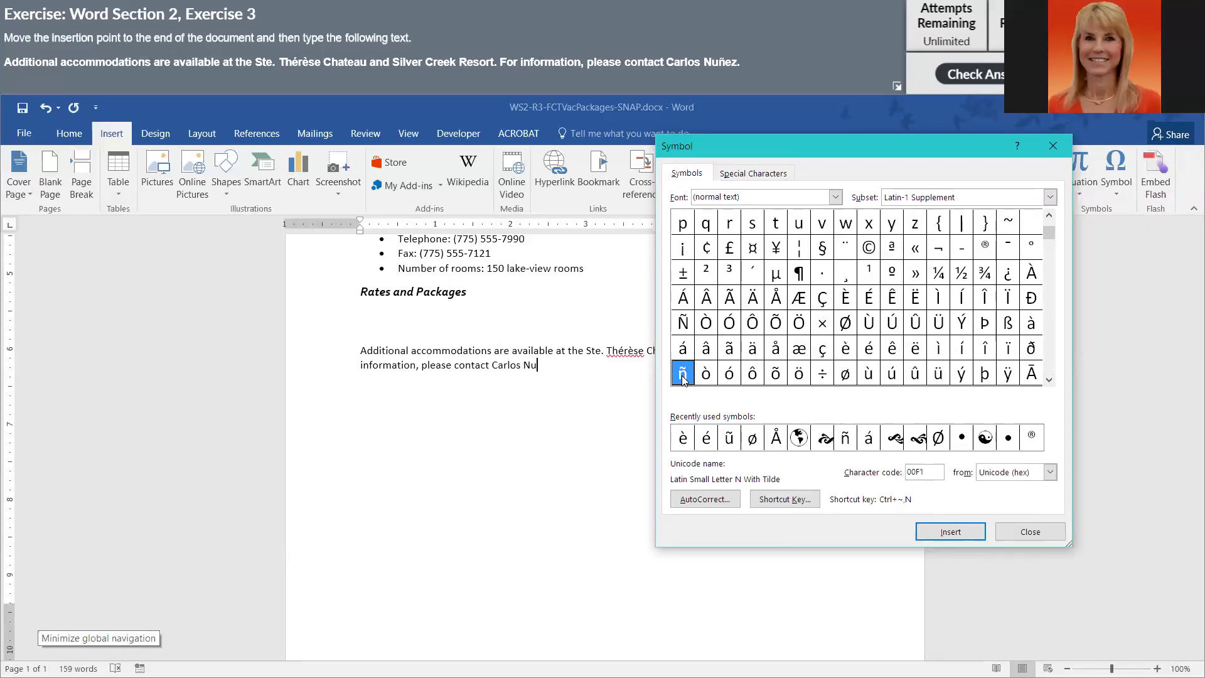
click(967, 536)
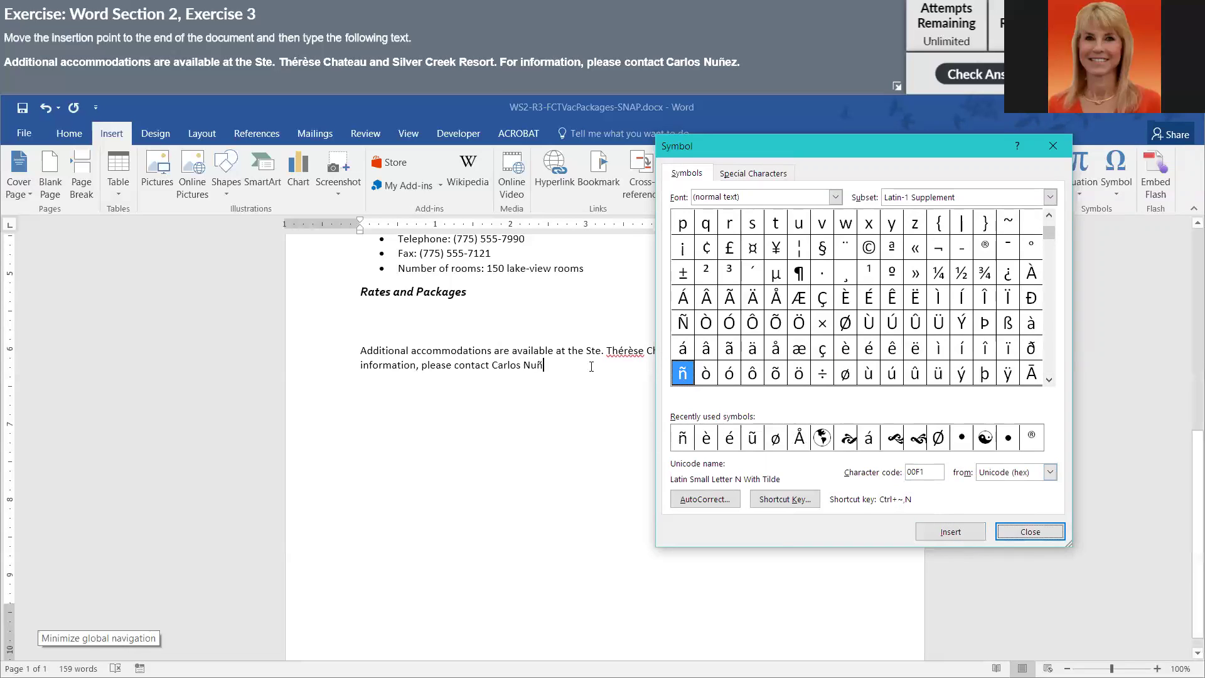
Finish the surname with 'ez.' and close the Symbol dialog.
click(599, 394)
text(ez)
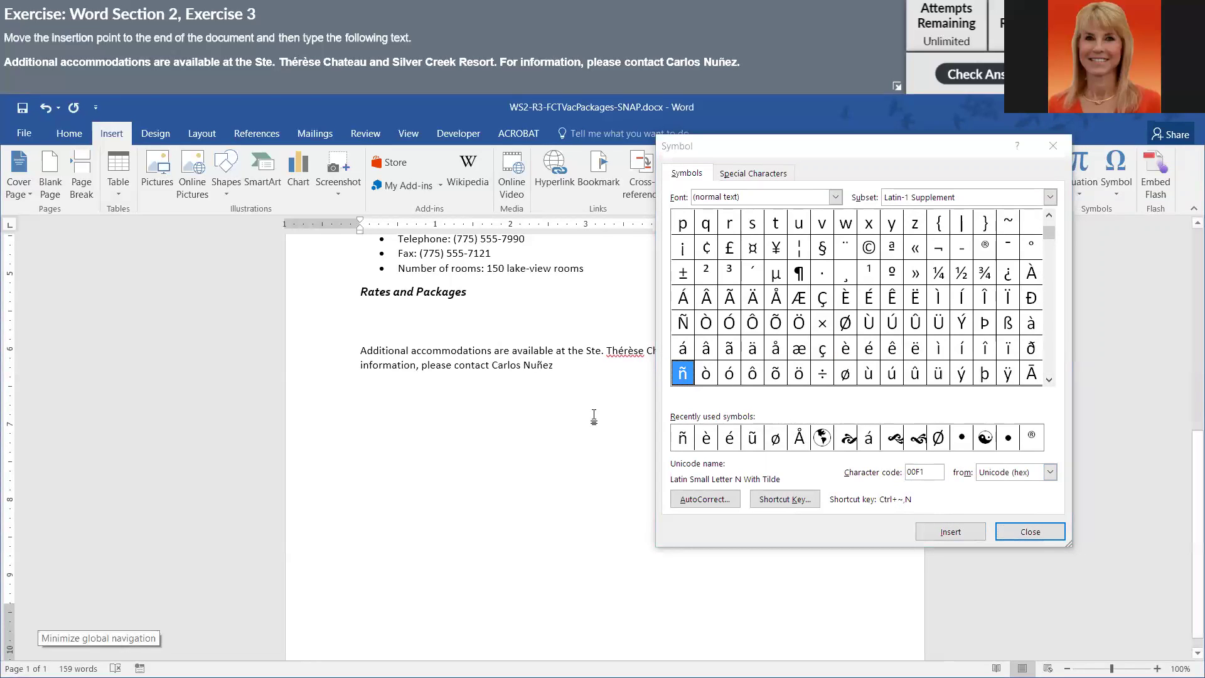
text(.)
click(1035, 535)
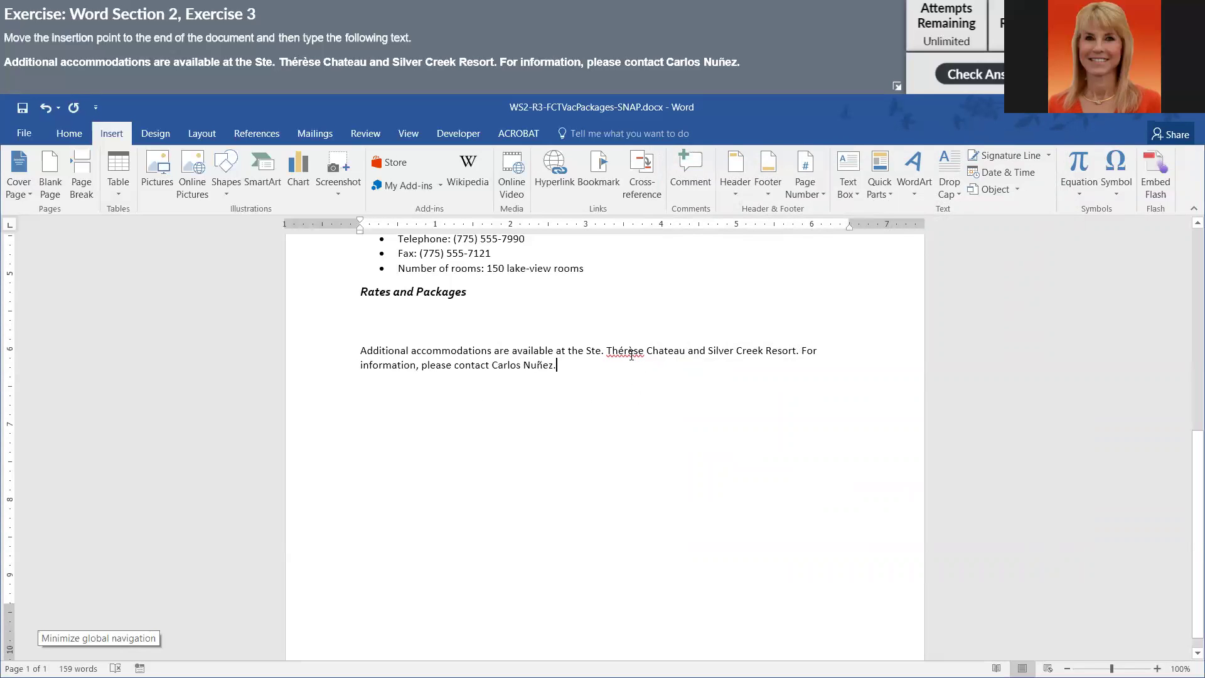
Submit the finished accented-characters exercise with Check Answer for SNAP grading.
click(997, 78)
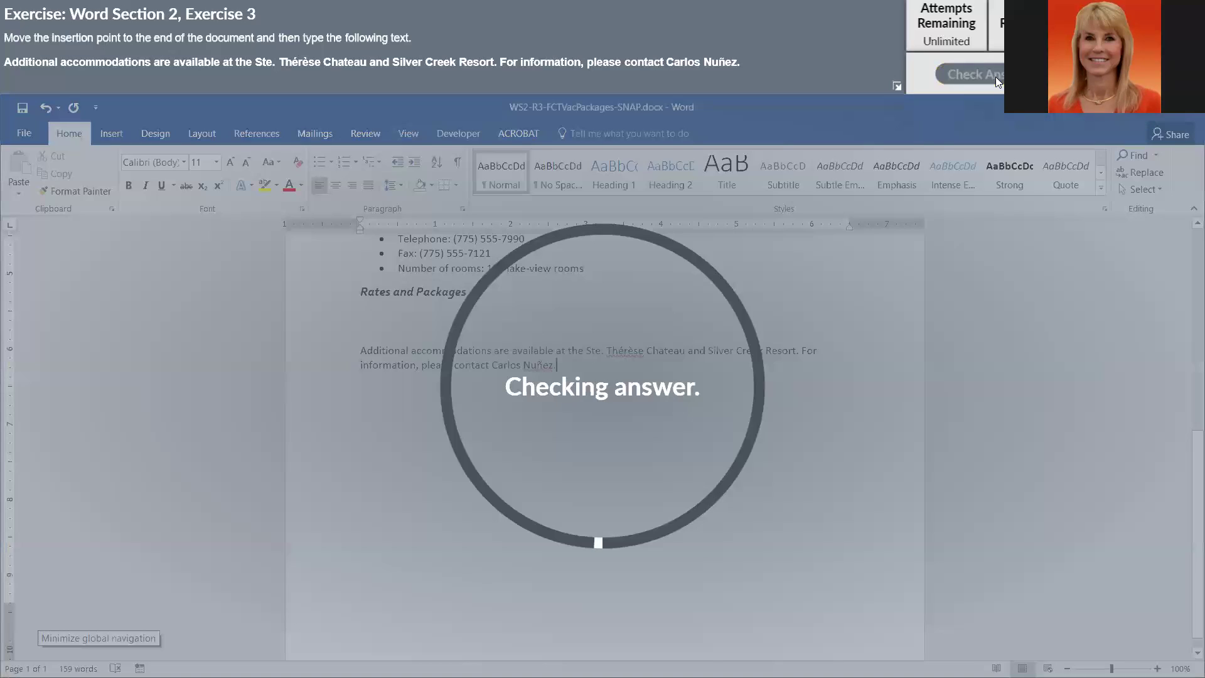